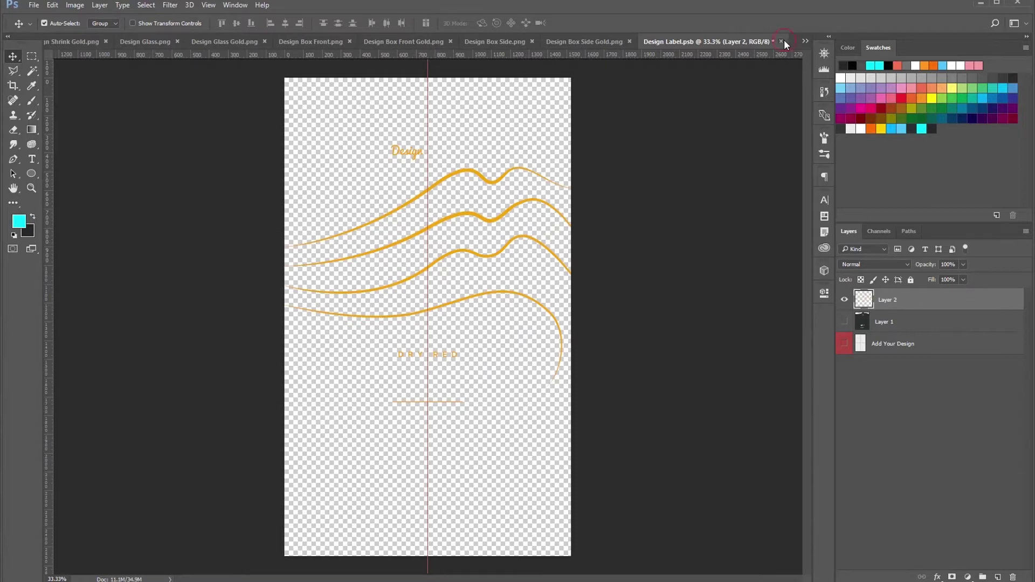
Save and close the gold-only label artwork, and show the Gold Label layer clipped to the Design Label layer
click(782, 41)
click(470, 225)
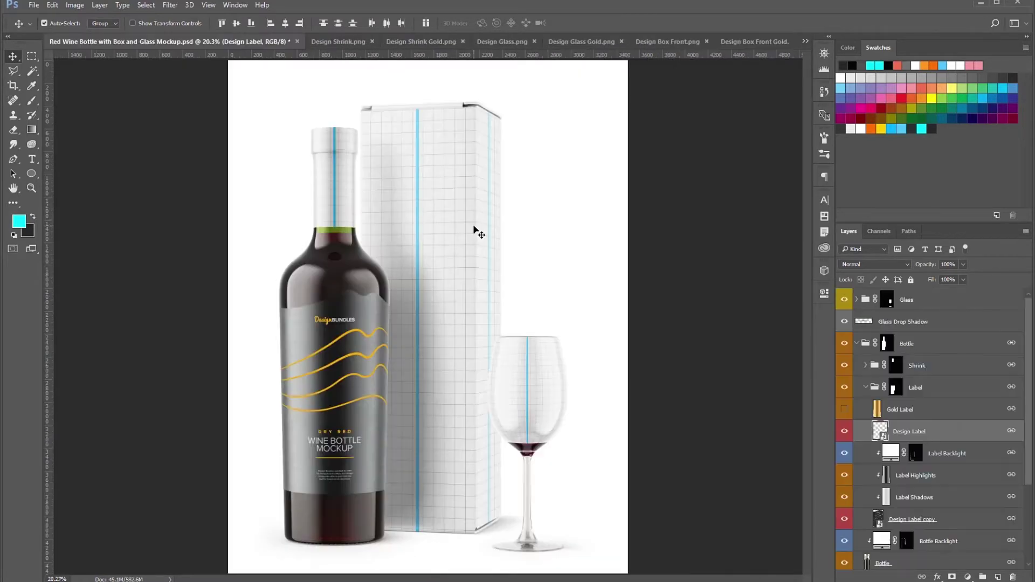
click(845, 408)
click(906, 409)
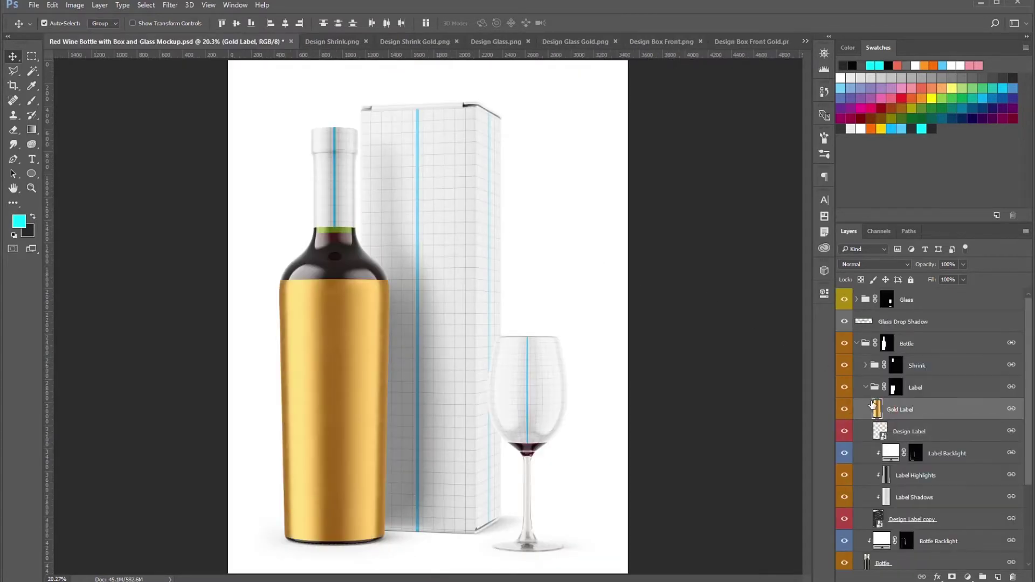
click(99, 5)
click(136, 199)
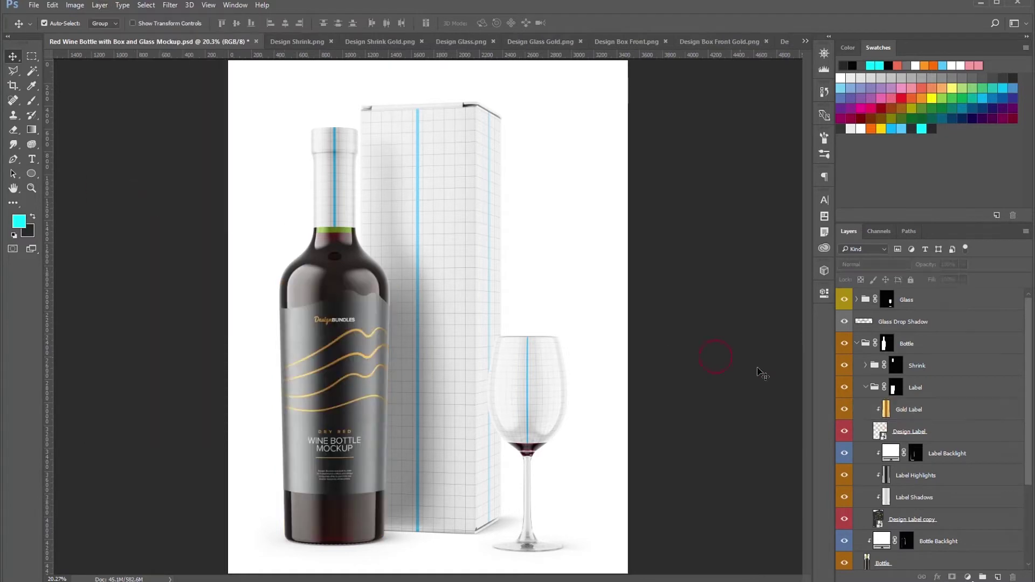
Collapse the Label group, expand the Shrink group and open the Design Shrink smart object for editing
click(866, 387)
click(865, 365)
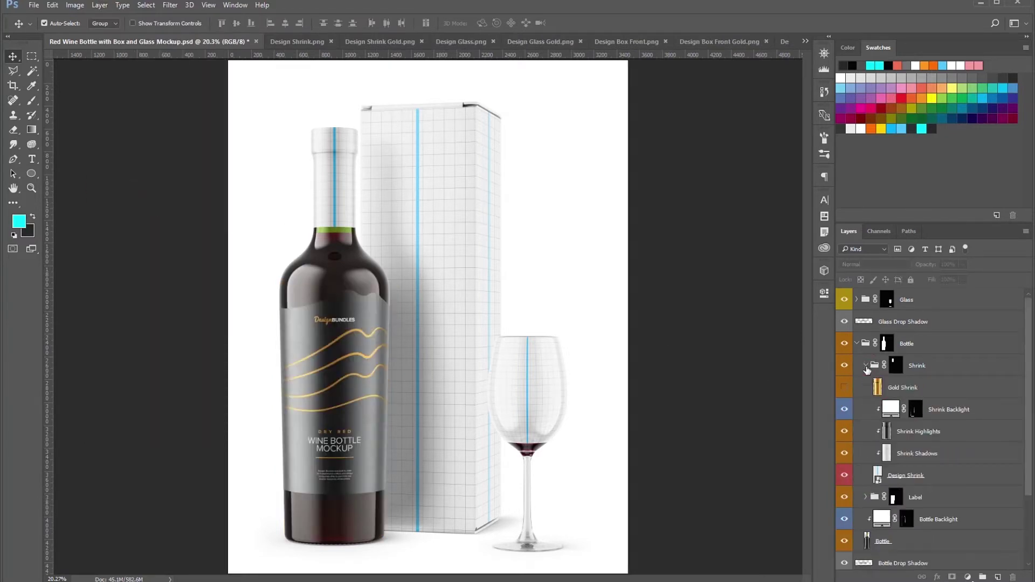
double_click(879, 477)
Duplicate Layer 0 of Design Shrink.png into Design Shrink1.psb and close the source image
click(805, 41)
click(841, 83)
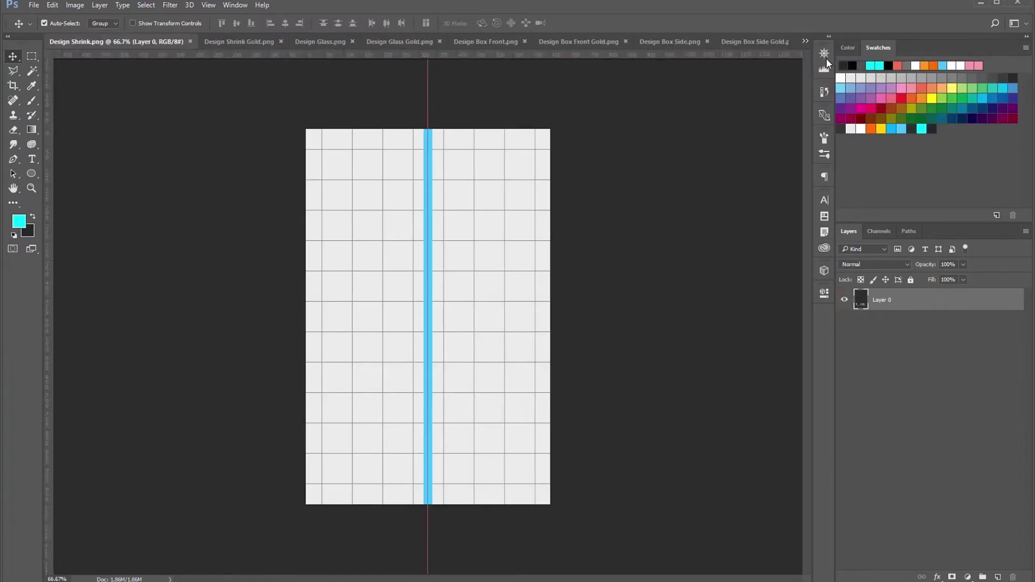
right_click(890, 299)
click(803, 130)
click(532, 223)
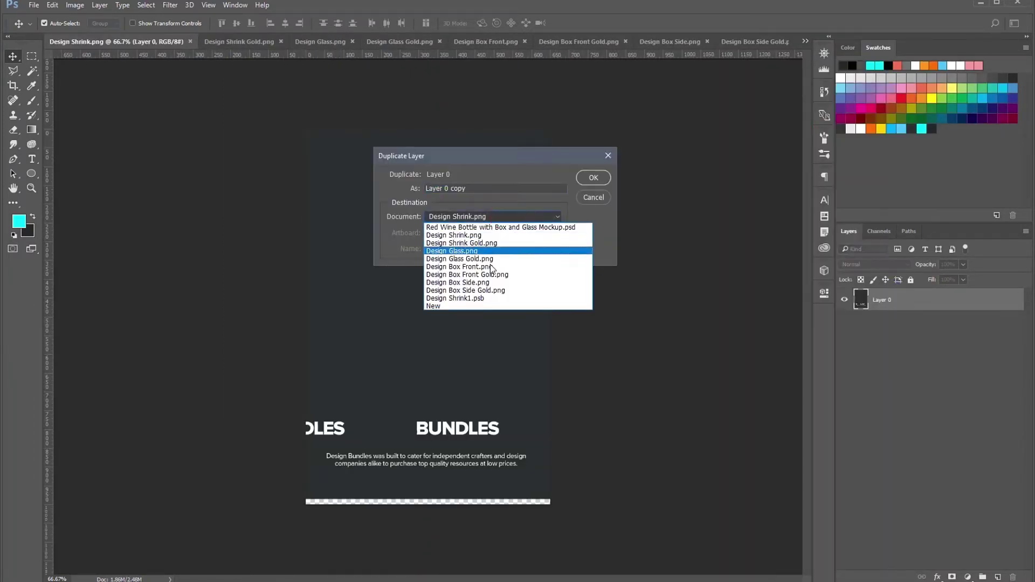
click(513, 300)
click(587, 181)
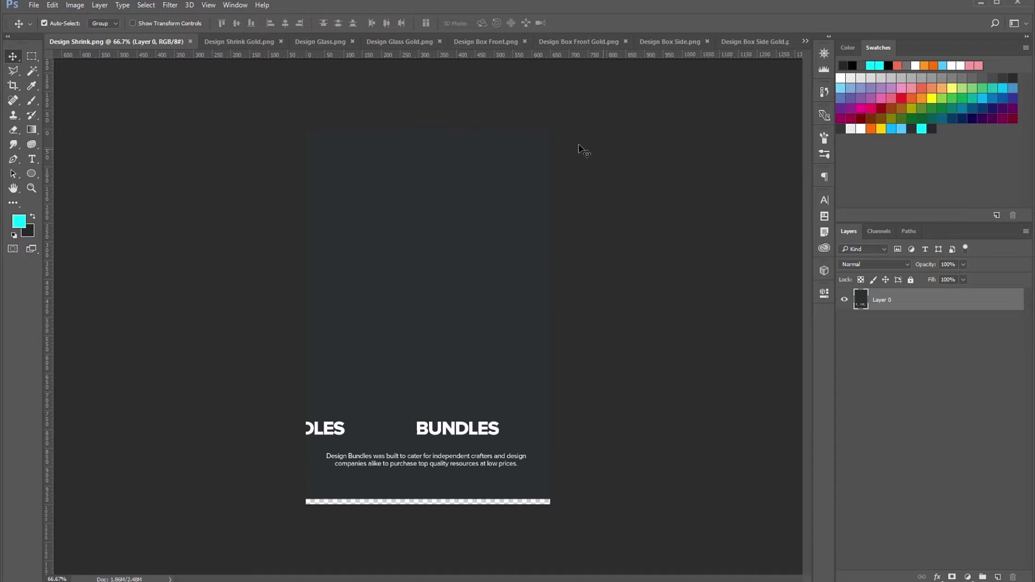
click(189, 42)
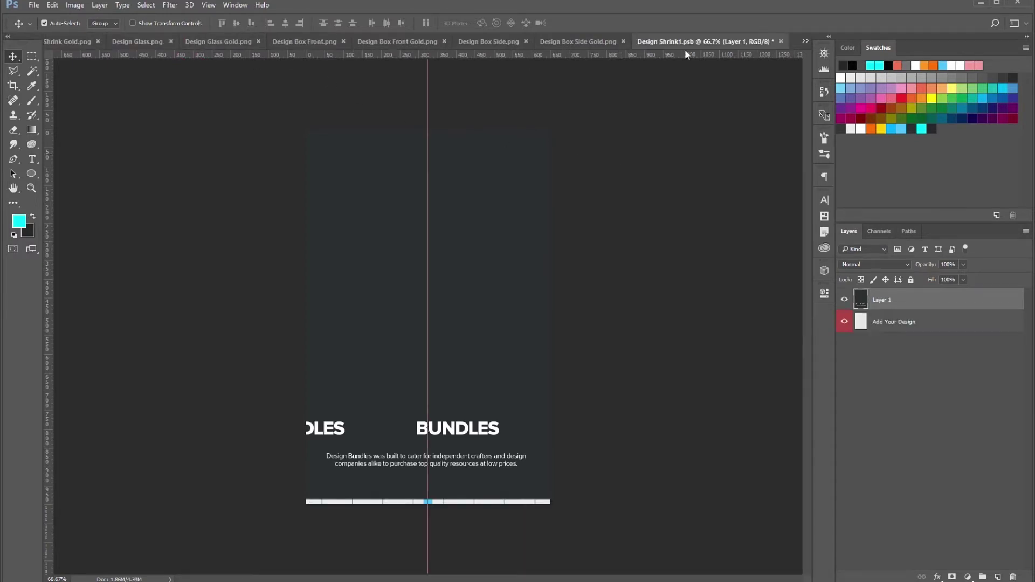
Duplicate Layer 0 of Design Shrink Gold.png into Design Shrink1.psb and close the source image
click(805, 41)
click(836, 57)
right_click(873, 306)
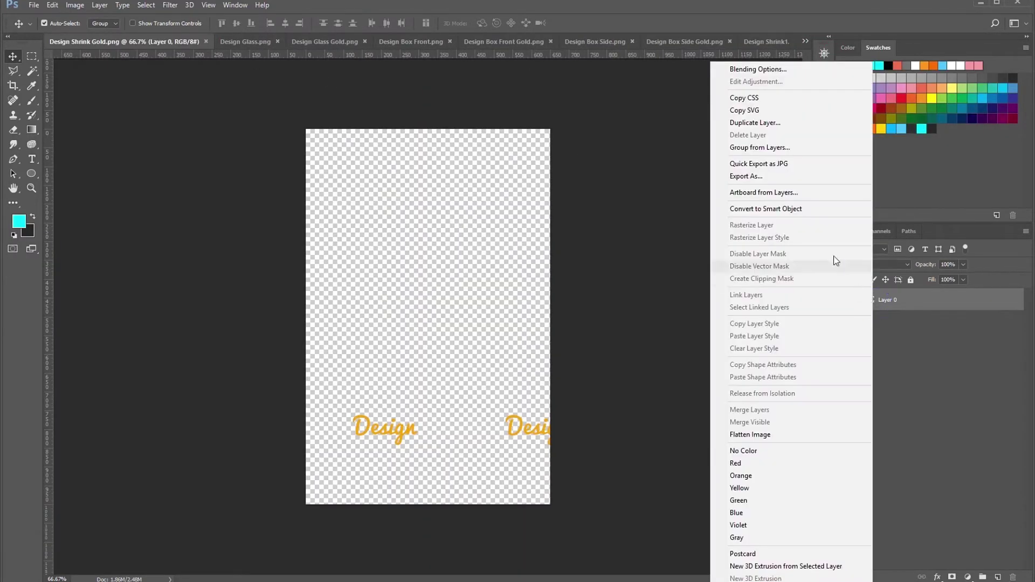
click(755, 122)
click(491, 216)
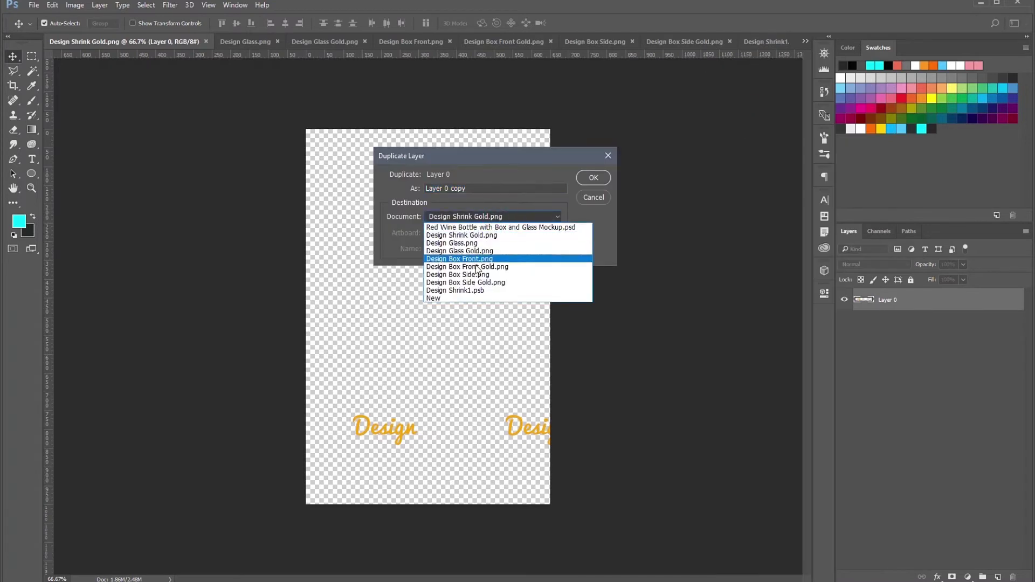
click(468, 291)
click(593, 177)
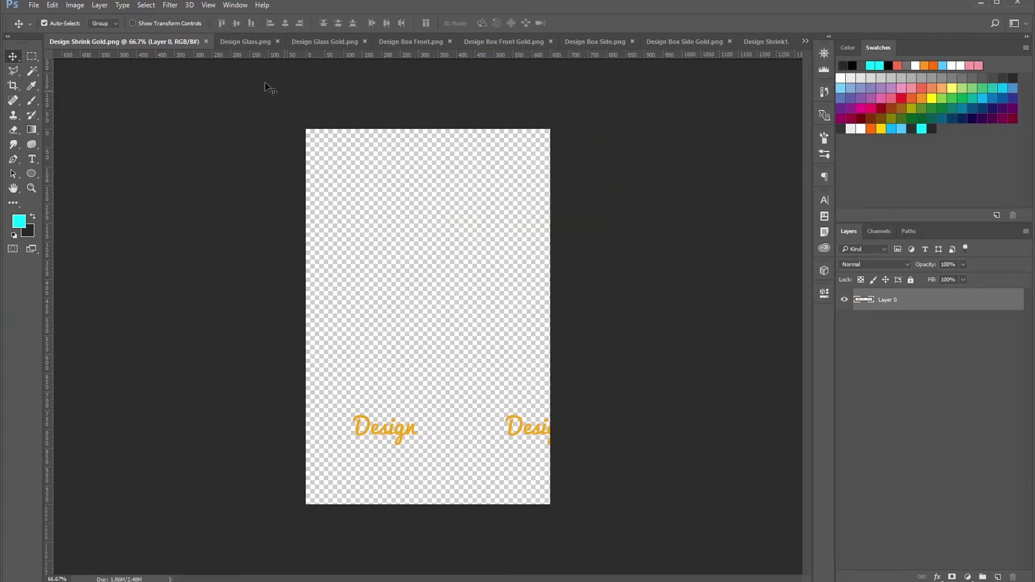
Hide the Add Your Design layer in Design Shrink1.psb, and save and close the file
click(844, 344)
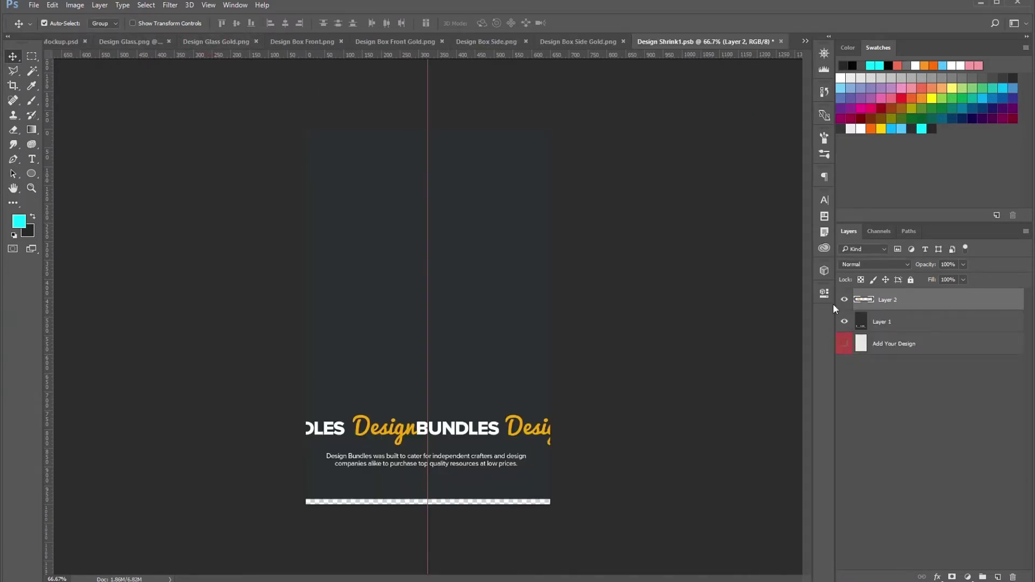
click(780, 42)
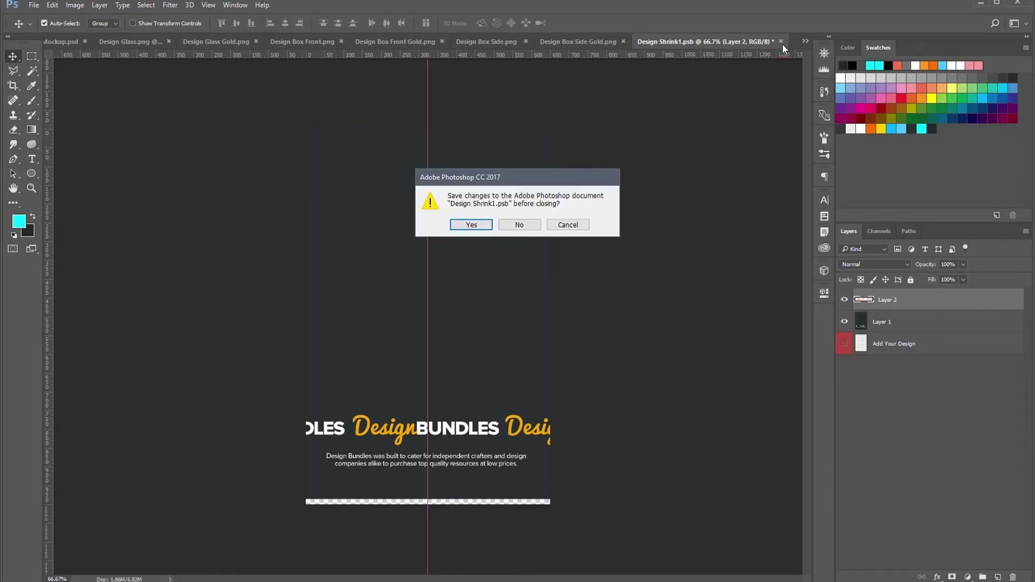
click(471, 224)
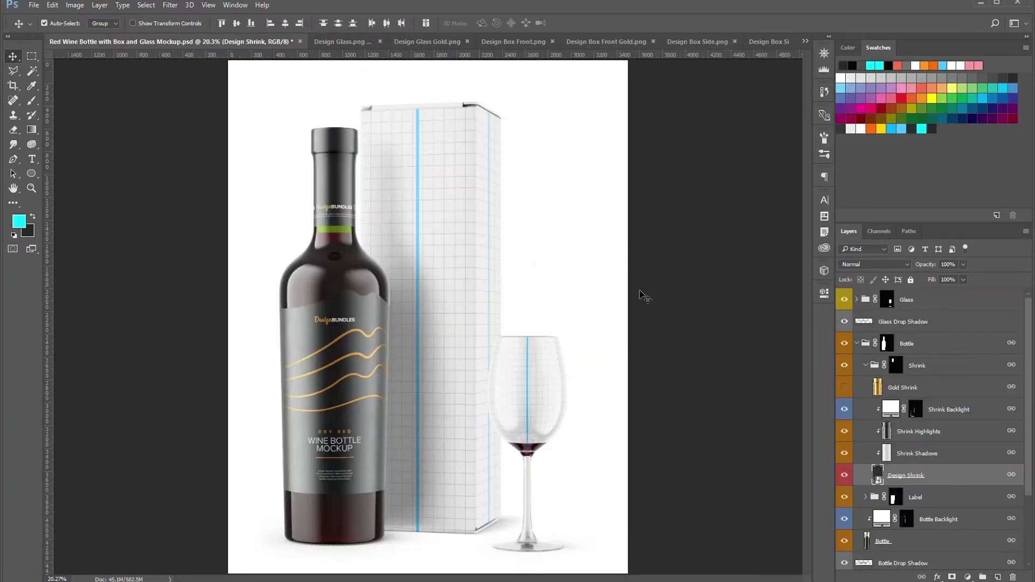
Make a new smart object via copy from Design Shrink and place Design Shrink between Gold Shrink and Shrink Backlight
right_click(937, 473)
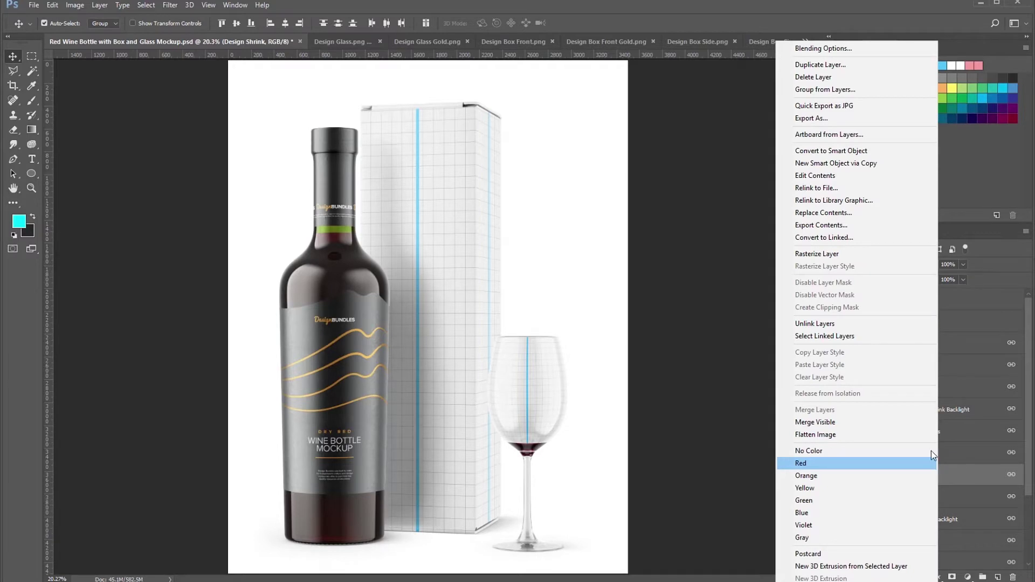
click(836, 163)
drag(910, 476, 875, 414)
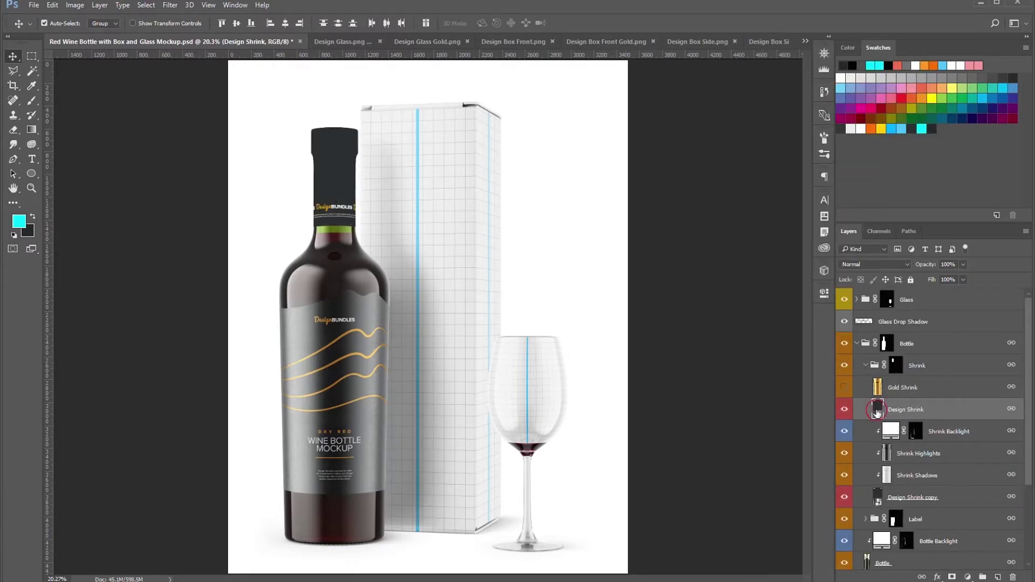
Open the upper Design Shrink smart object, hide Layer 1 so only the gold artwork remains, and save and close it
double_click(877, 413)
click(844, 322)
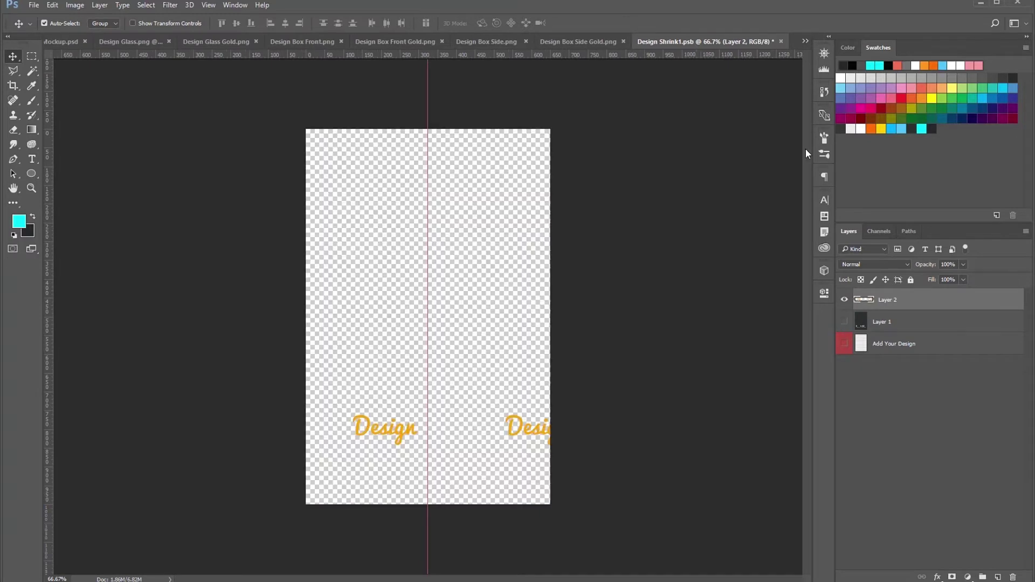
click(782, 41)
click(474, 224)
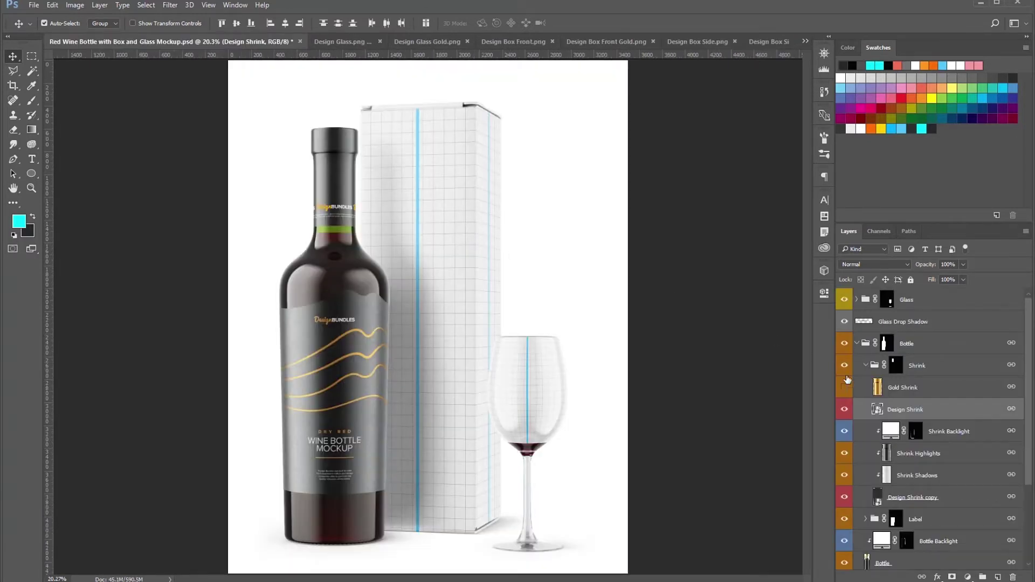
Show the Gold Shrink layer and clip it to the Design Shrink layer below
click(854, 388)
click(844, 387)
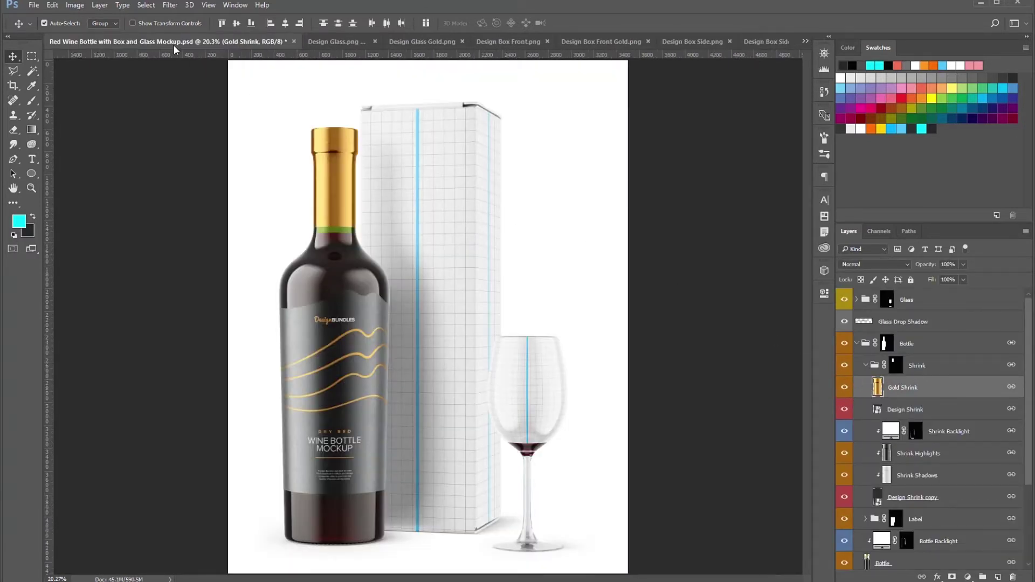
click(100, 5)
click(148, 199)
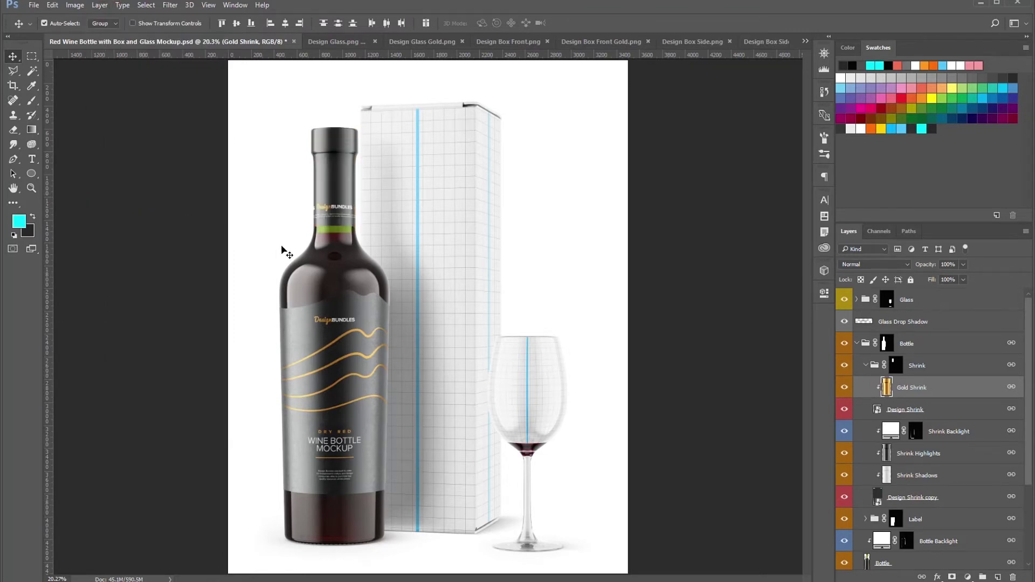
Collapse the Shrink and Bottle groups, expand Glass and Glass label, and open the Design Glass Label smart object
click(865, 365)
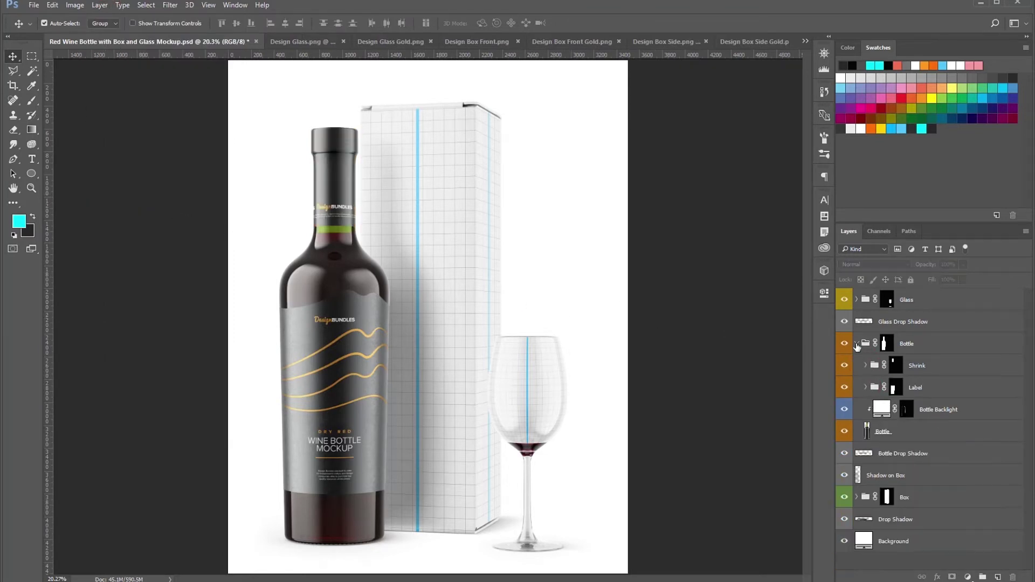
click(856, 344)
click(857, 300)
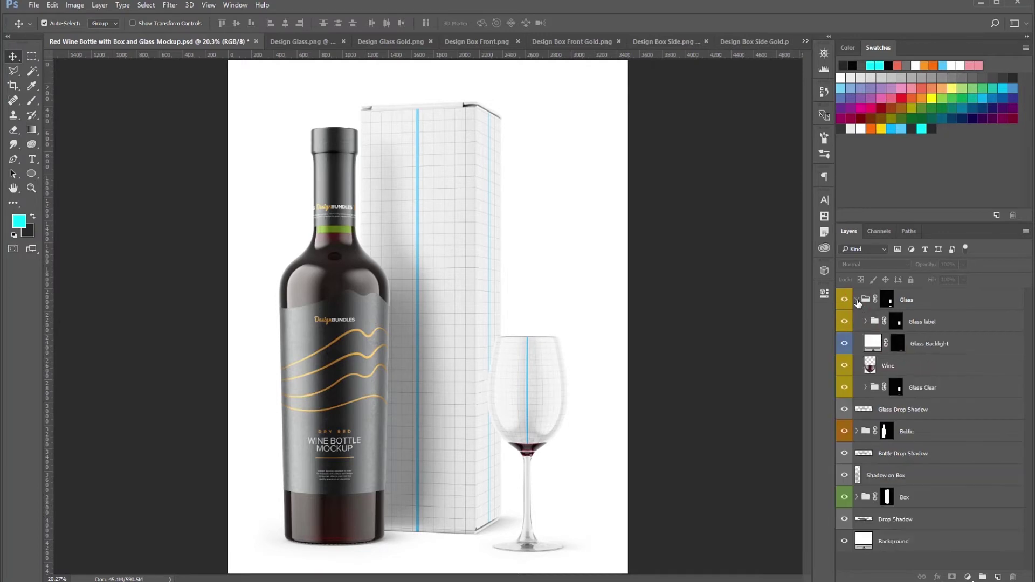
click(866, 322)
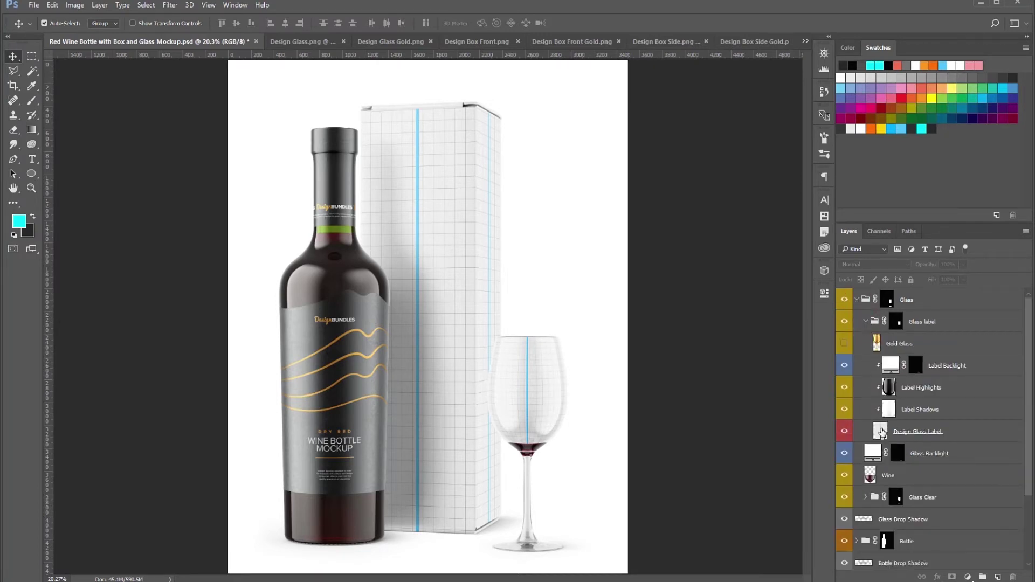
double_click(881, 432)
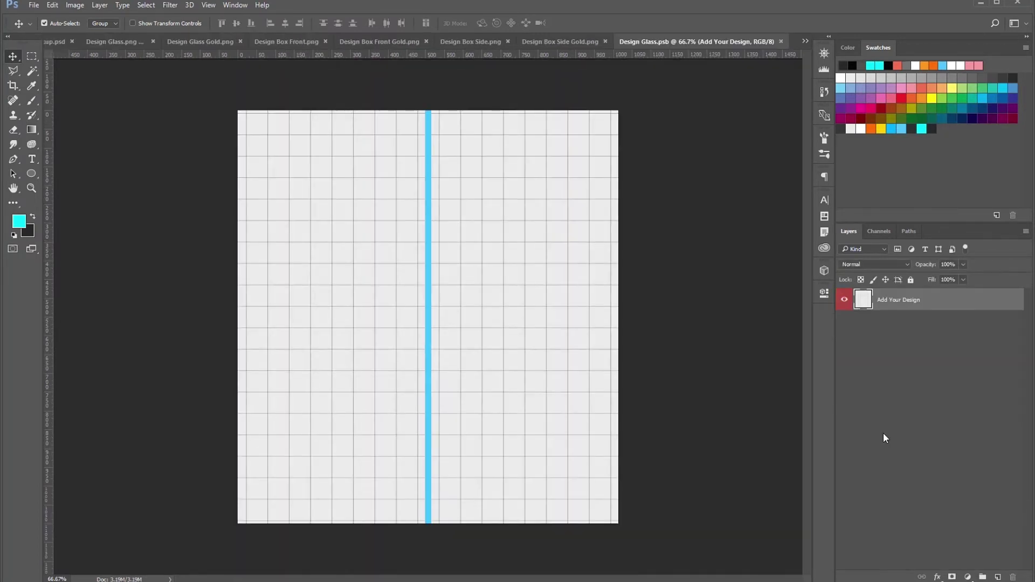
Duplicate Layer 0 of Design Glass.png into Design Glass.psb and close the source image
click(805, 42)
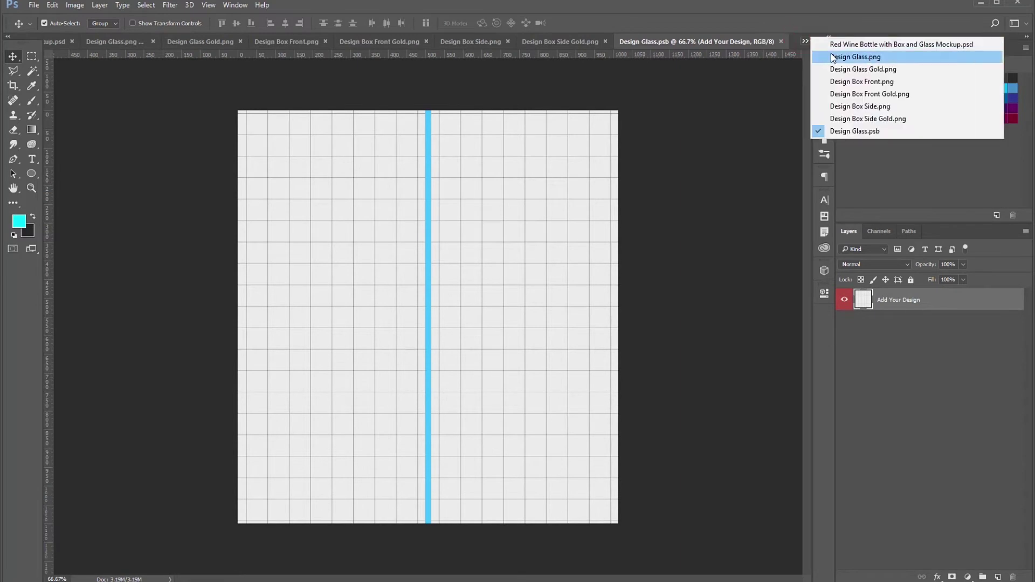
click(876, 57)
right_click(897, 294)
click(779, 122)
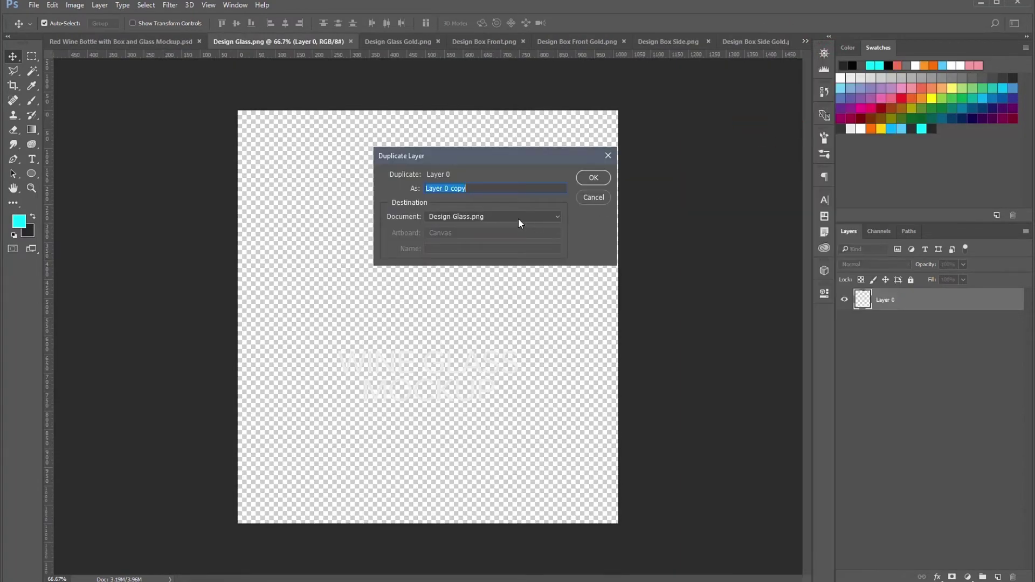
click(518, 218)
click(499, 281)
click(591, 181)
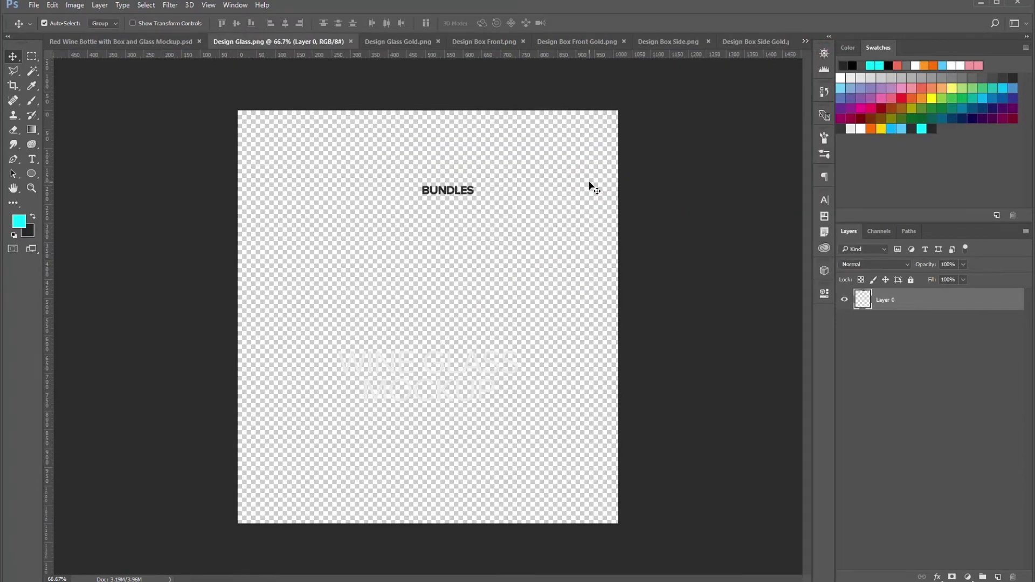
click(351, 42)
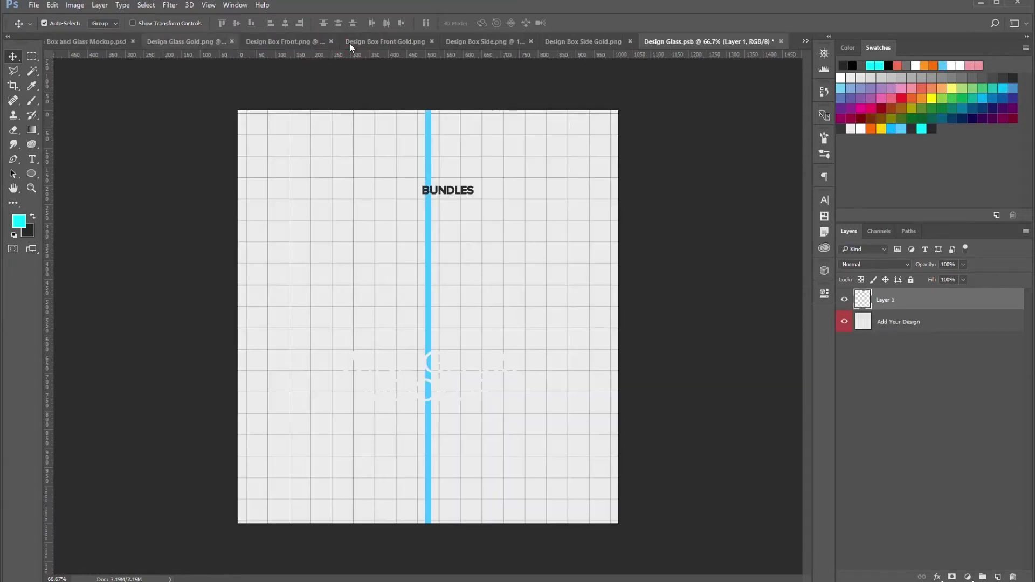
Duplicate Layer 0 of Design Glass Gold.png into Design Glass.psb and close the source image
click(804, 41)
click(862, 57)
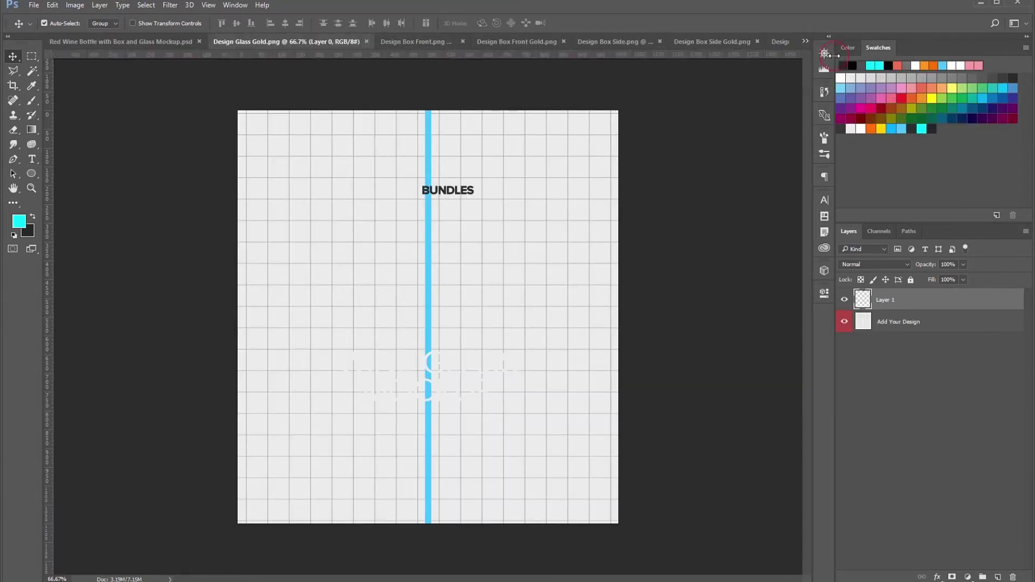
right_click(887, 297)
click(771, 122)
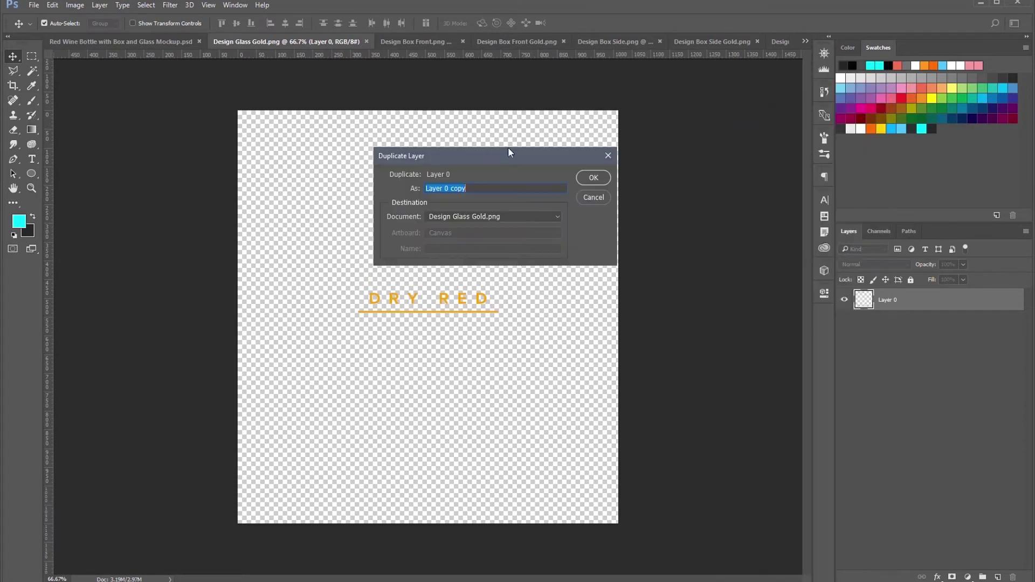
click(493, 216)
click(485, 277)
click(591, 178)
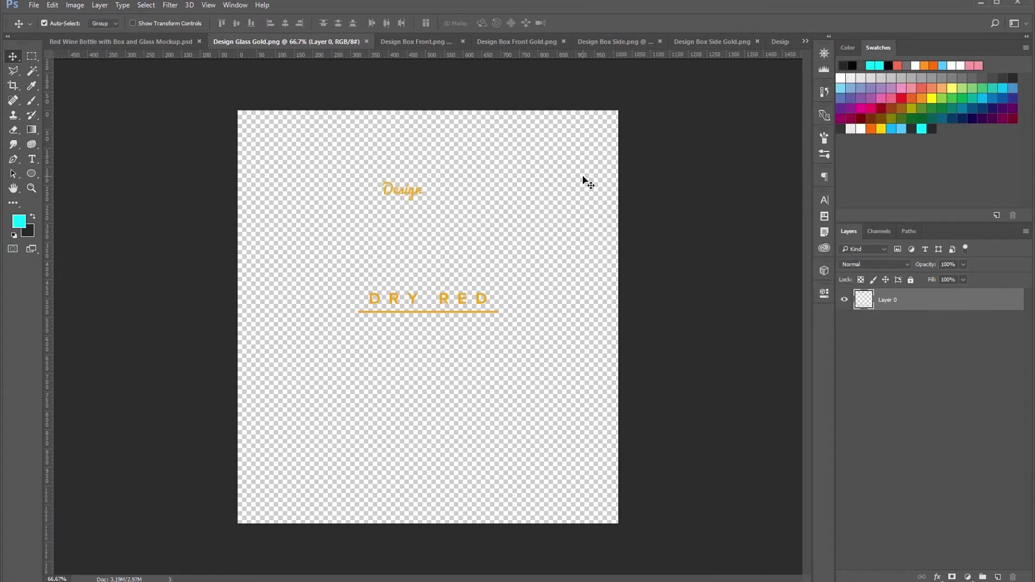
click(366, 42)
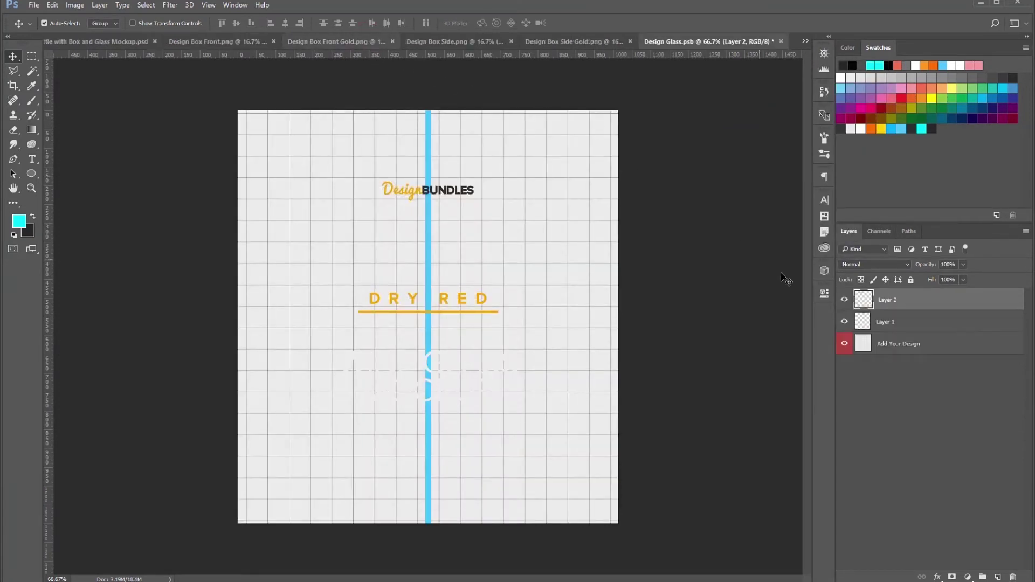
Hide the Add Your Design layer in Design Glass.psb, and save and close the file
click(781, 42)
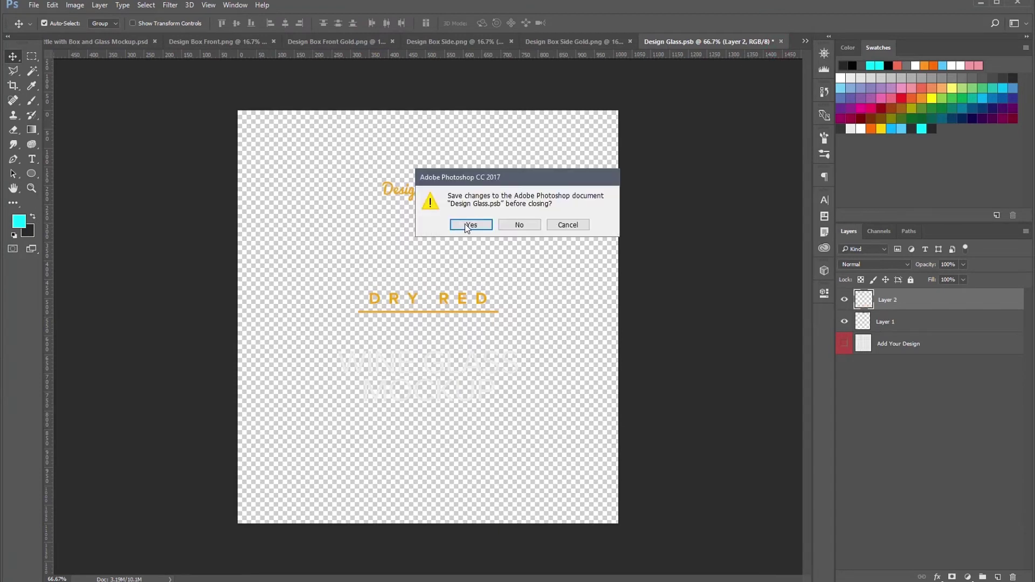
click(466, 224)
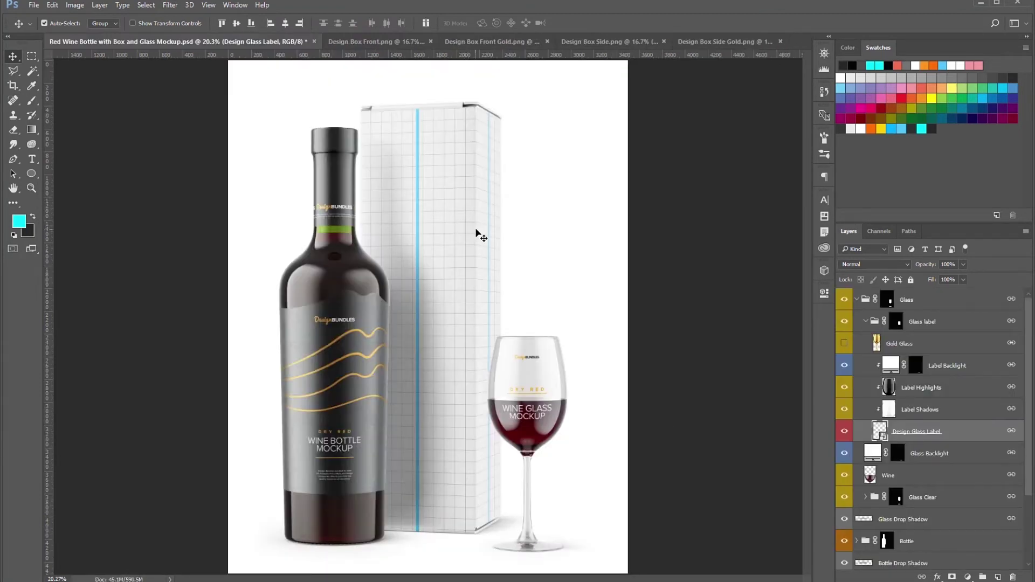
Create an independent smart object copy of Design Glass Label and move the original layer directly below Gold Glass
right_click(928, 431)
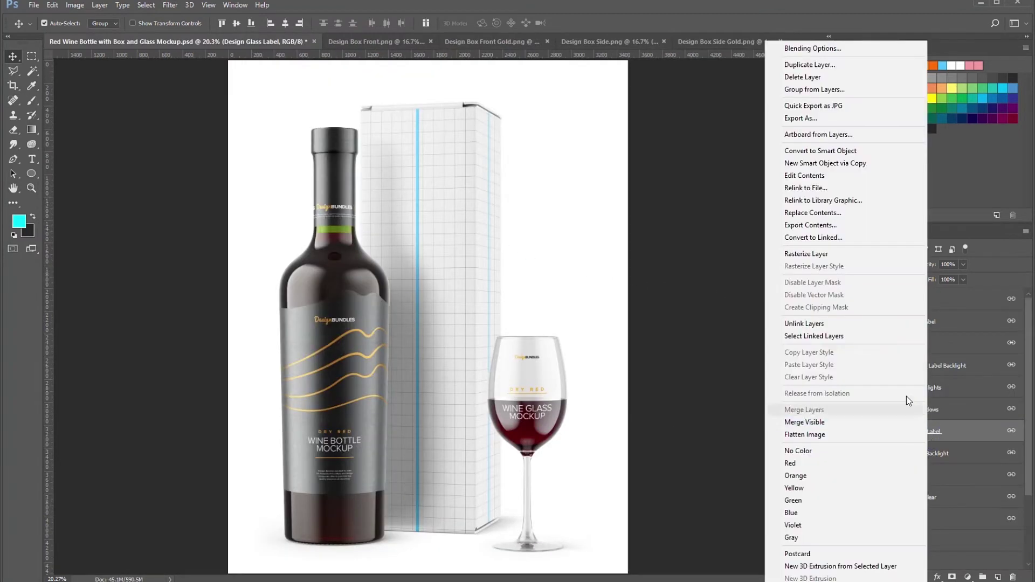
click(830, 163)
drag(911, 453, 898, 354)
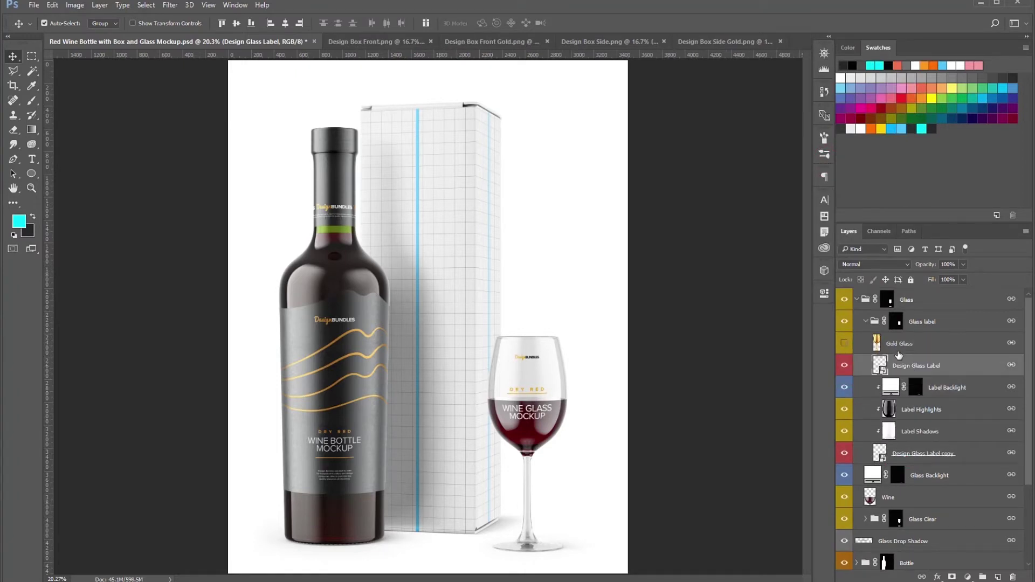
Hide Layer 1 inside the upper Design Glass Label smart object, leaving only the gold artwork, and save and close it
double_click(880, 371)
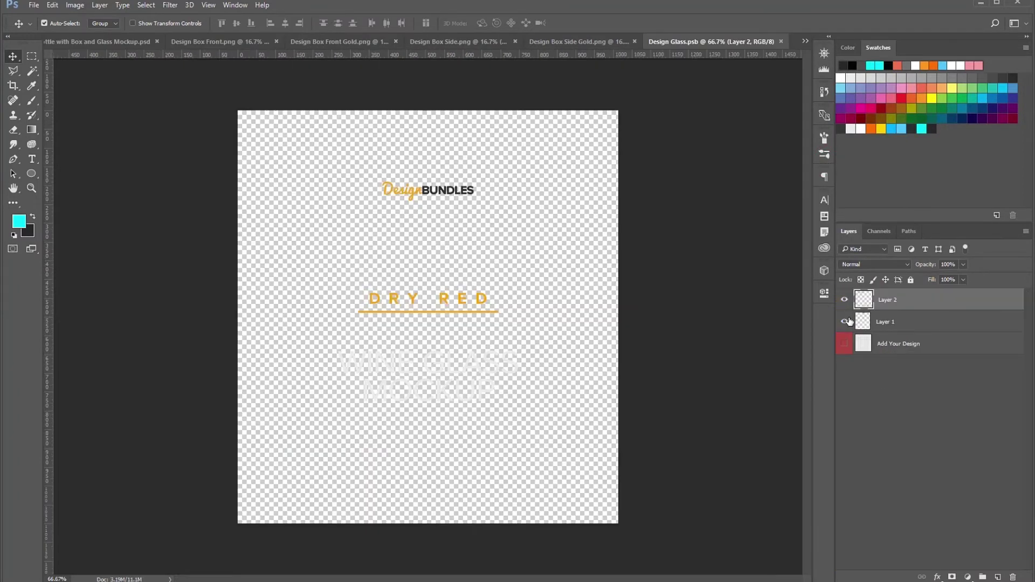
click(781, 41)
click(473, 223)
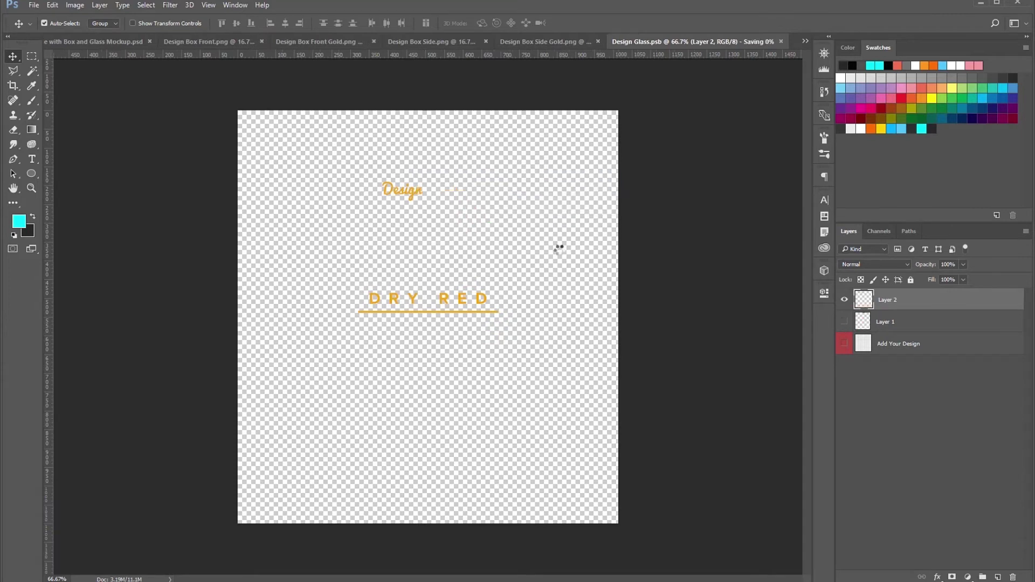
Show the Gold Glass layer and clip it to the Design Glass Label layer below it
click(893, 345)
click(844, 343)
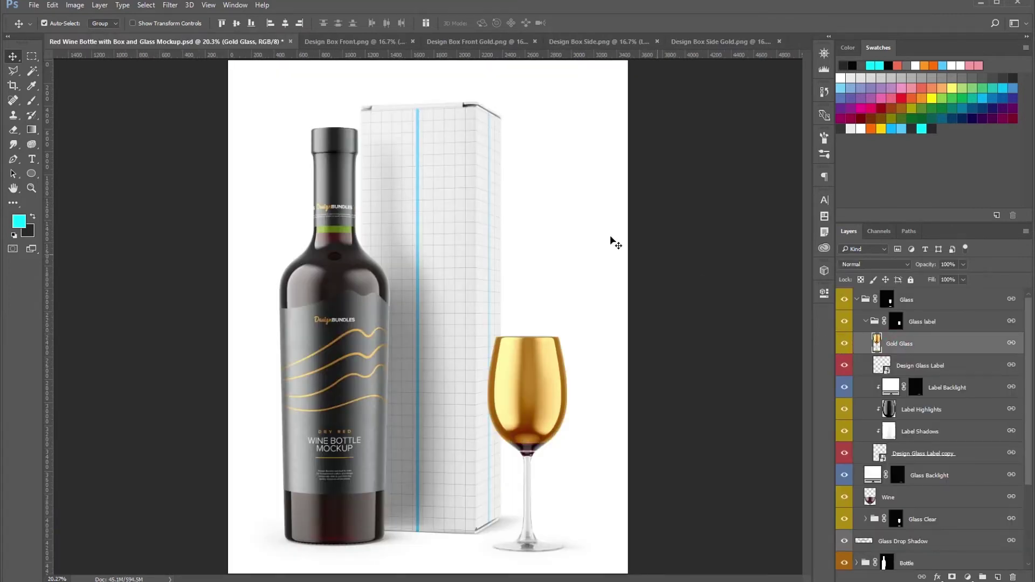
click(100, 5)
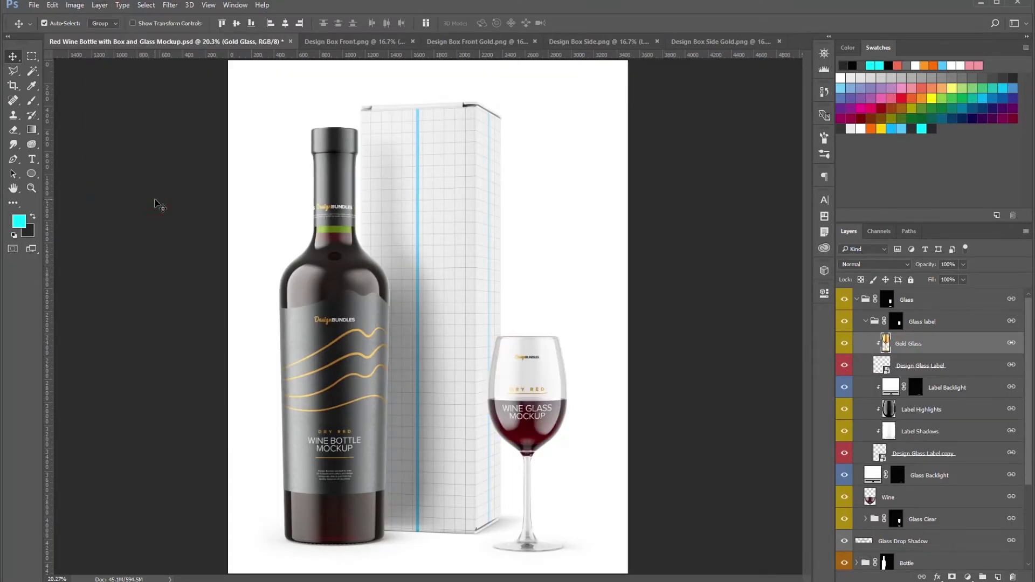
click(160, 197)
Collapse the Glass label and Glass groups, expand the Box group, and open the Design Box Front smart object
click(866, 321)
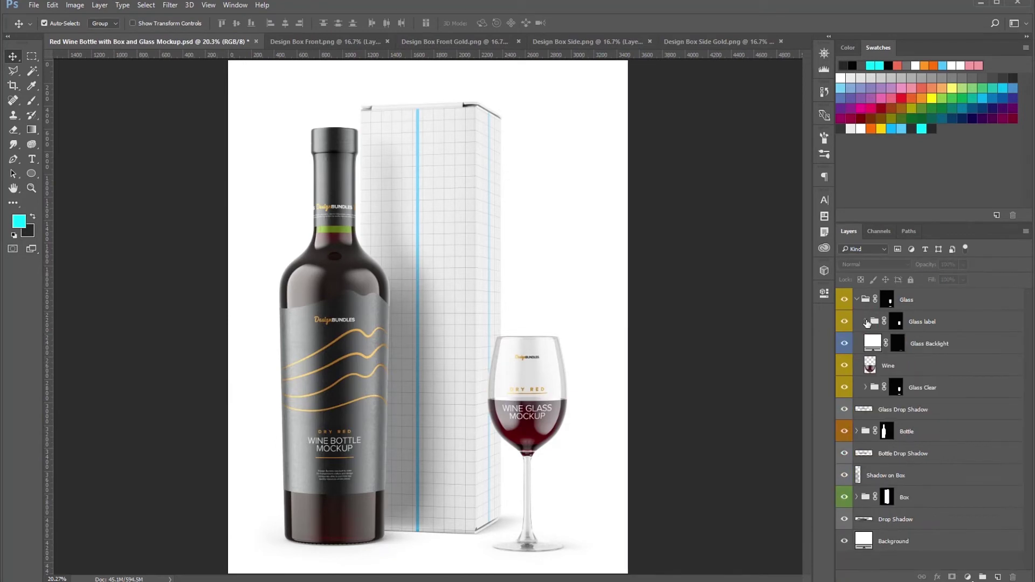
click(857, 300)
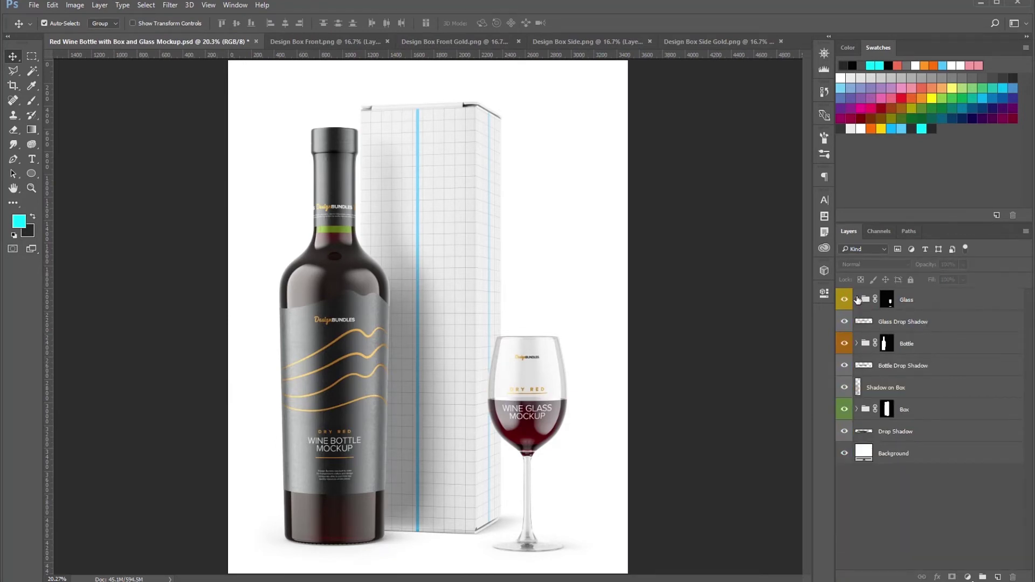
click(856, 409)
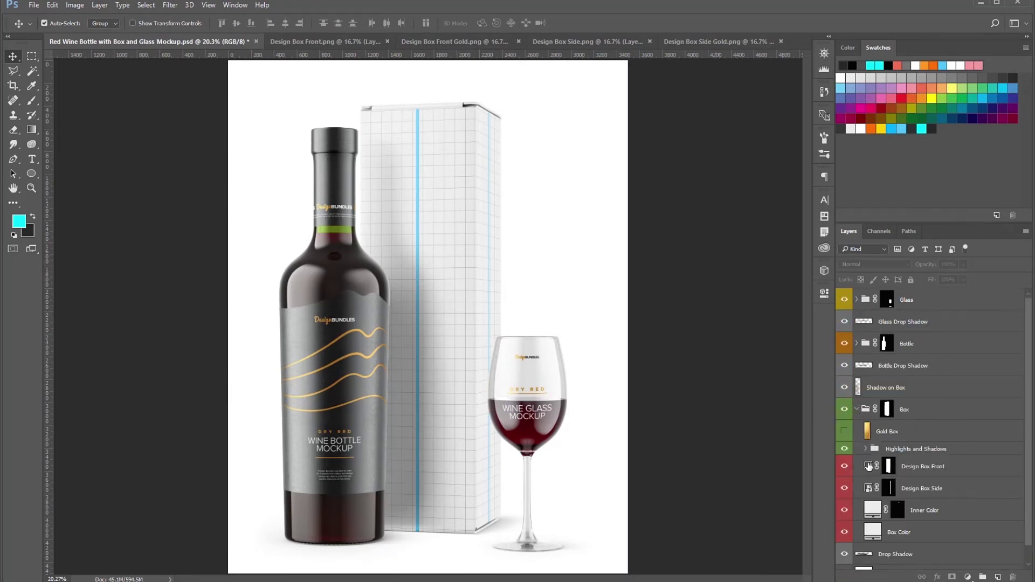
double_click(872, 466)
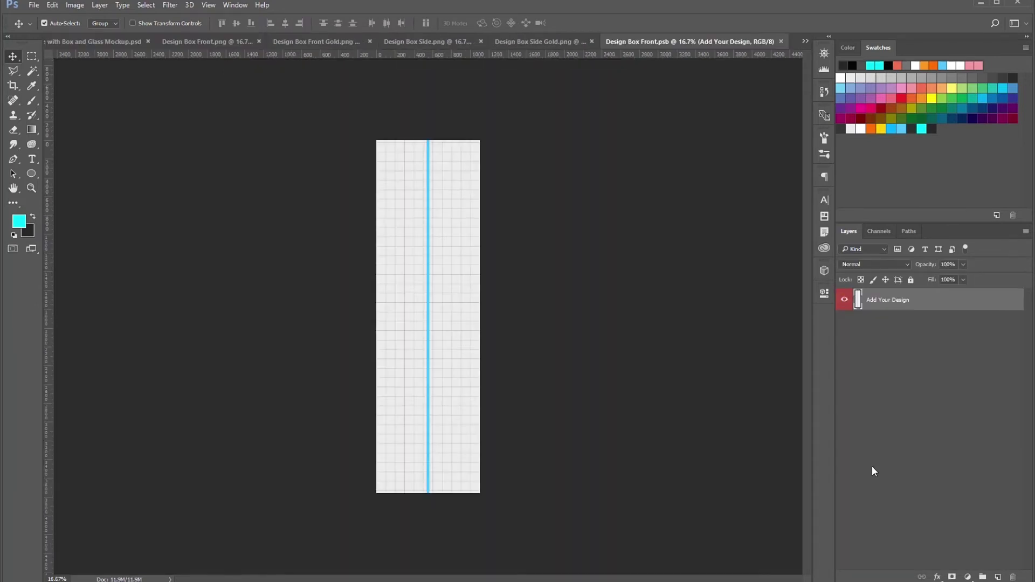
Duplicate Layer 0 of Design Box Front.png into Design Box Front.psb and close the source image
click(806, 39)
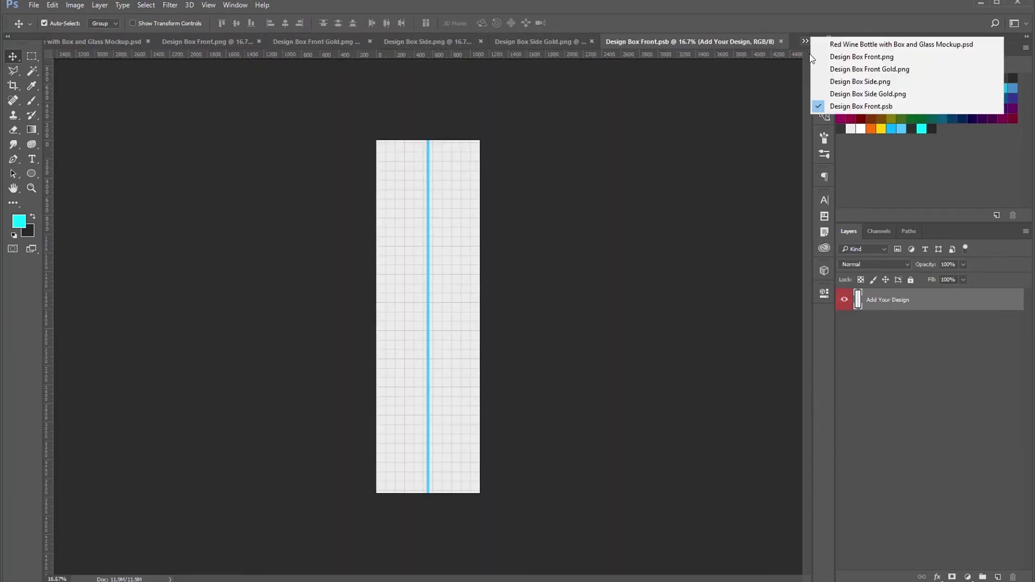
click(852, 54)
right_click(906, 299)
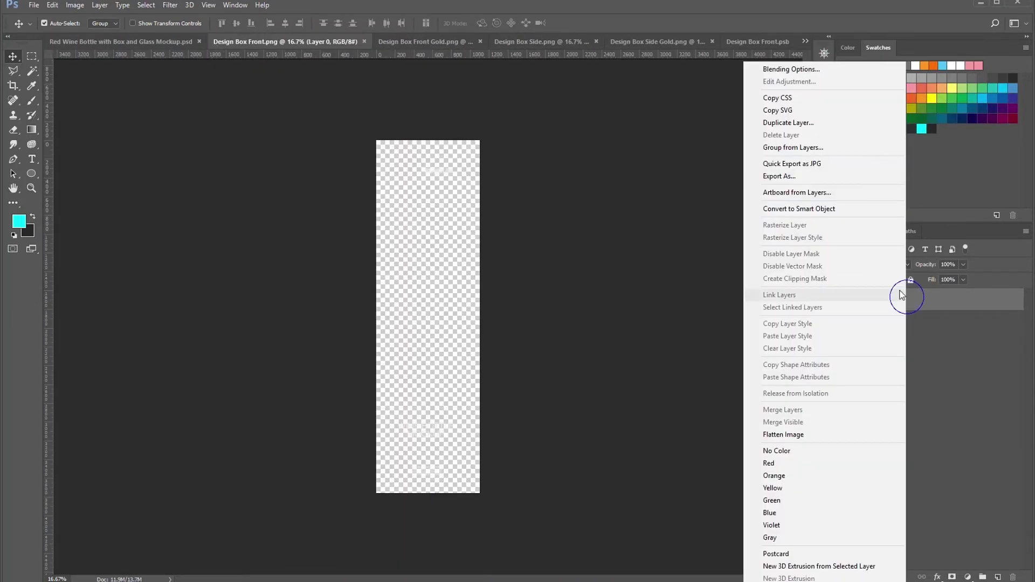
click(805, 123)
click(494, 217)
click(474, 259)
click(582, 178)
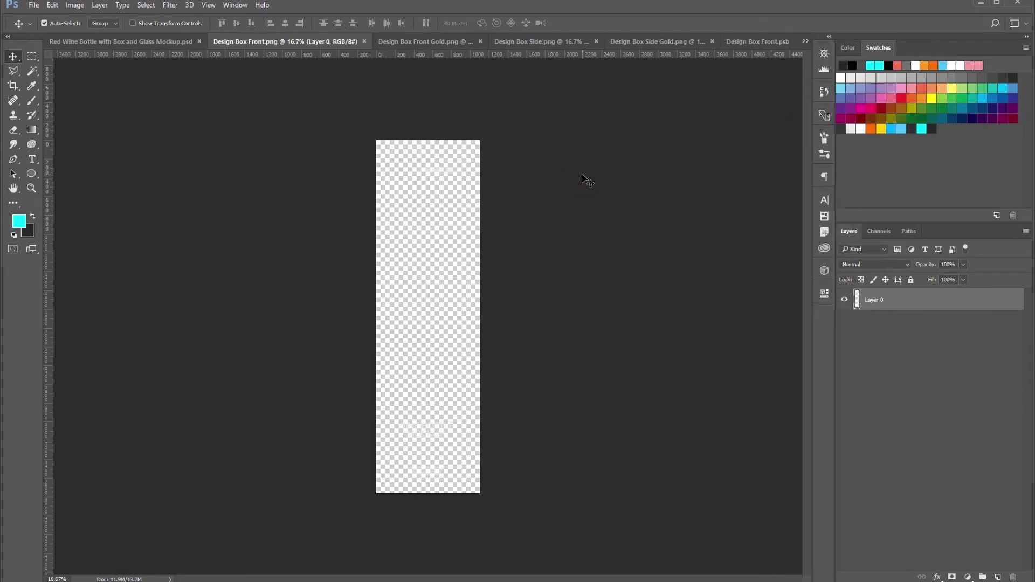
click(364, 41)
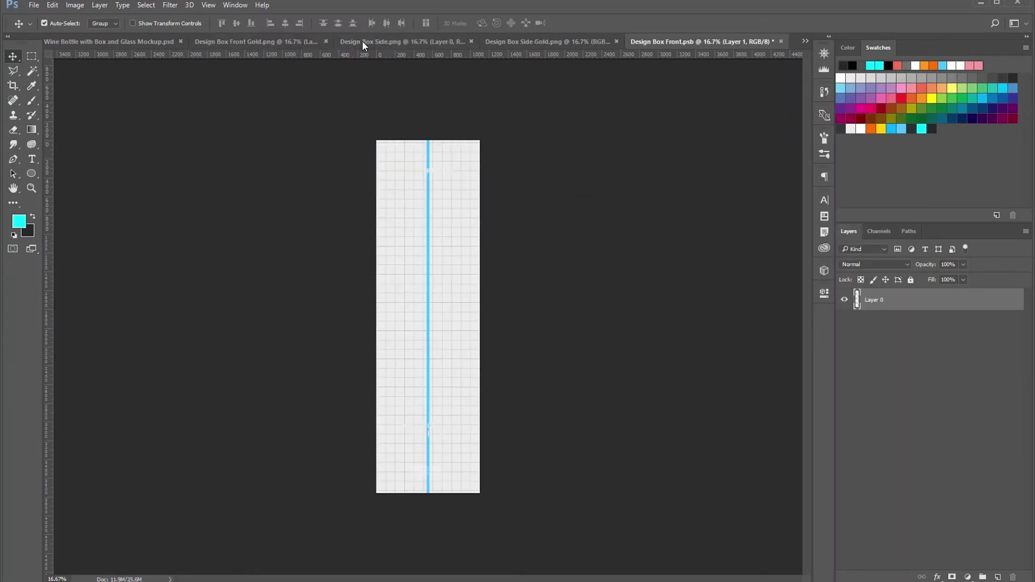
Duplicate Layer 0 of Design Box Front Gold.png into Design Box Front.psb and close the source image
click(805, 41)
click(869, 57)
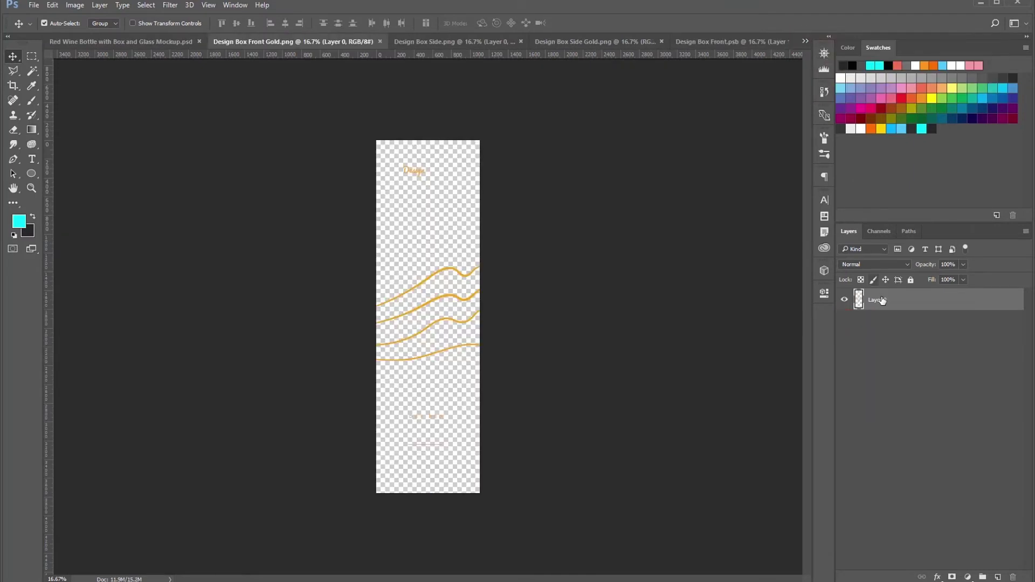
right_click(883, 302)
click(766, 135)
click(506, 217)
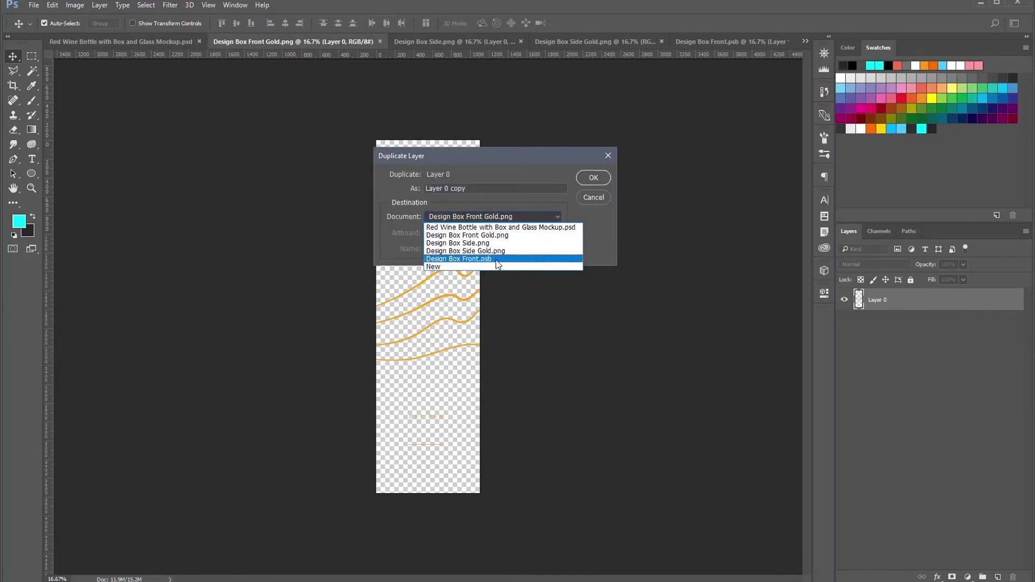
click(474, 259)
click(593, 177)
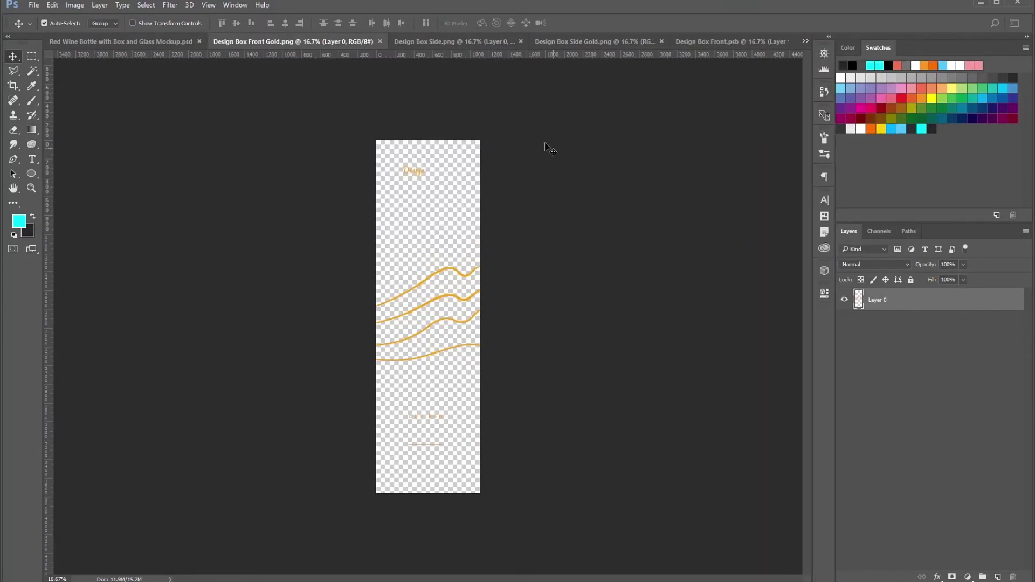
click(380, 42)
Hide the Add Your Design layer in Design Box Front.psb, and save and close the file
click(844, 343)
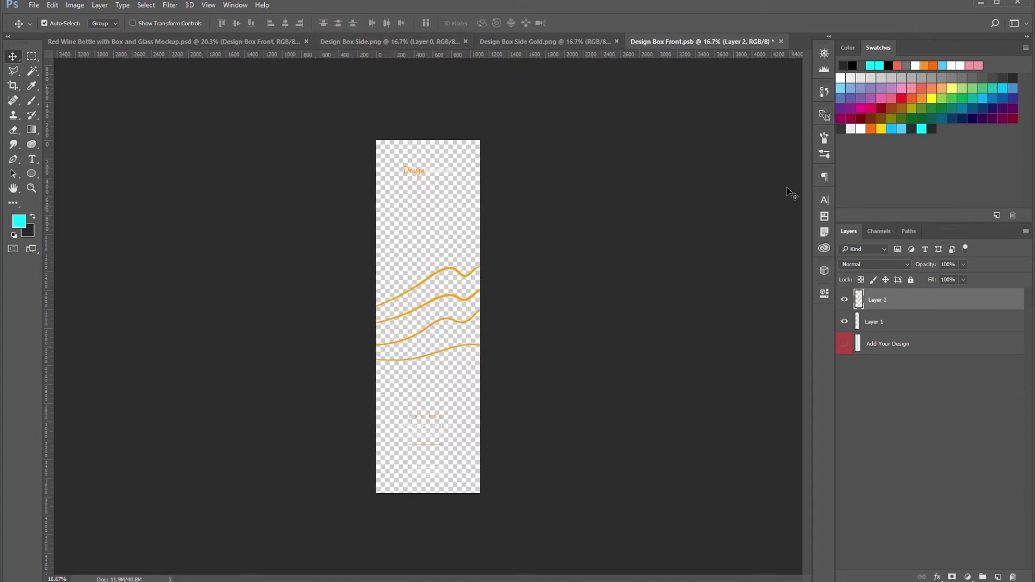
click(782, 42)
click(470, 225)
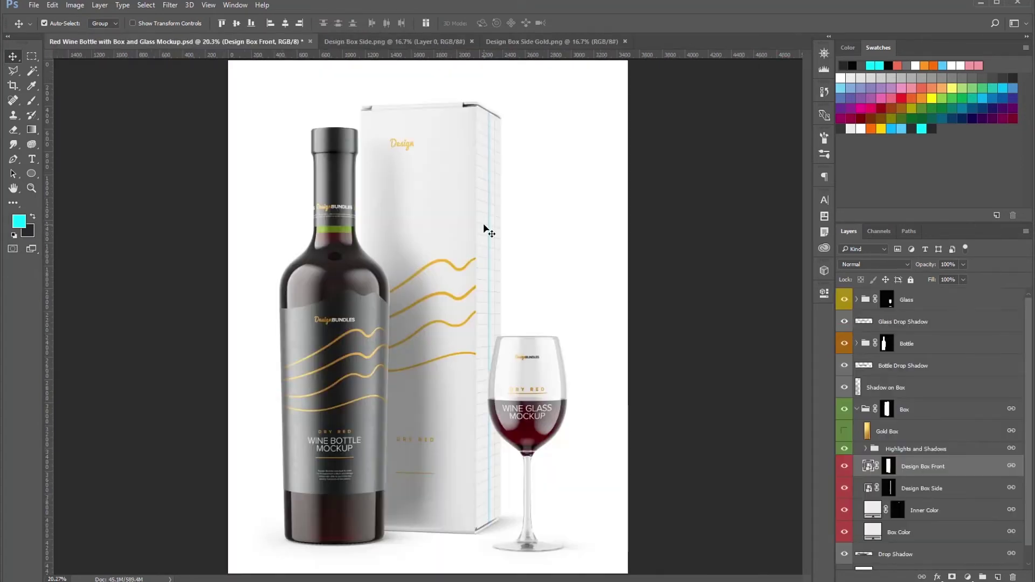
Open the Design Box Side smart object, duplicate Layer 0 of Design Box Side.png into it, and close the source image
double_click(869, 488)
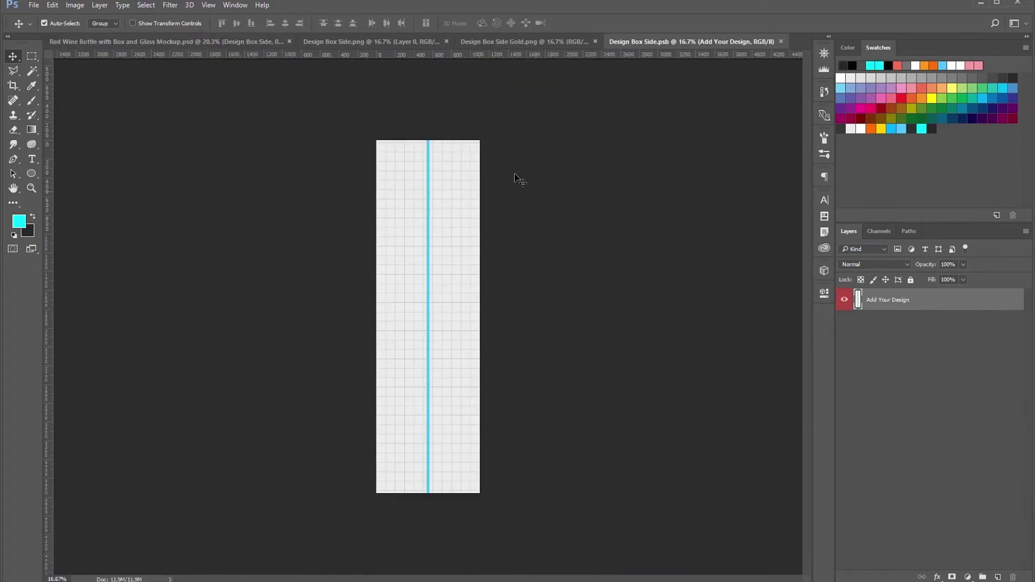
click(352, 41)
right_click(880, 300)
click(803, 123)
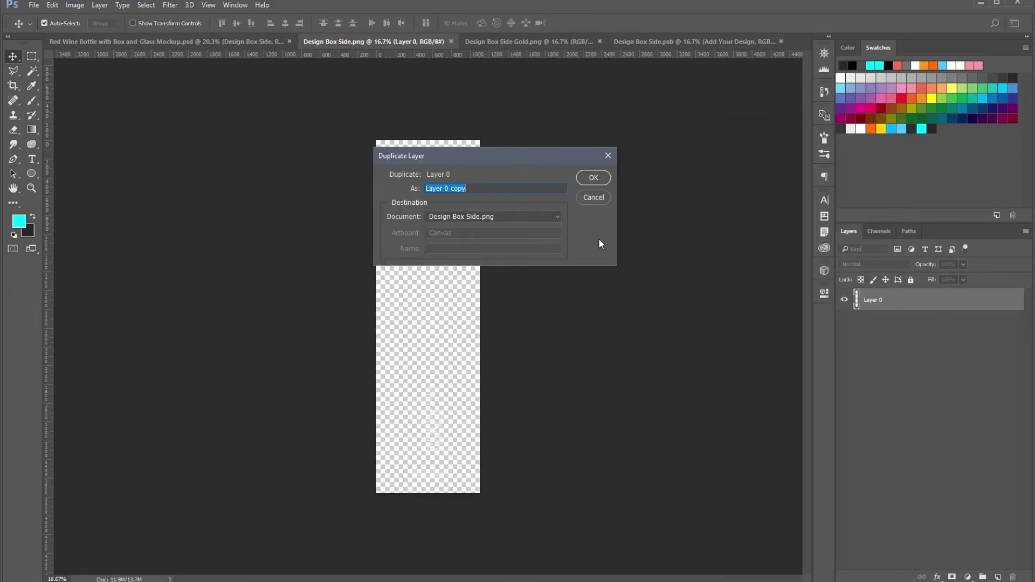
click(518, 217)
click(511, 254)
click(592, 178)
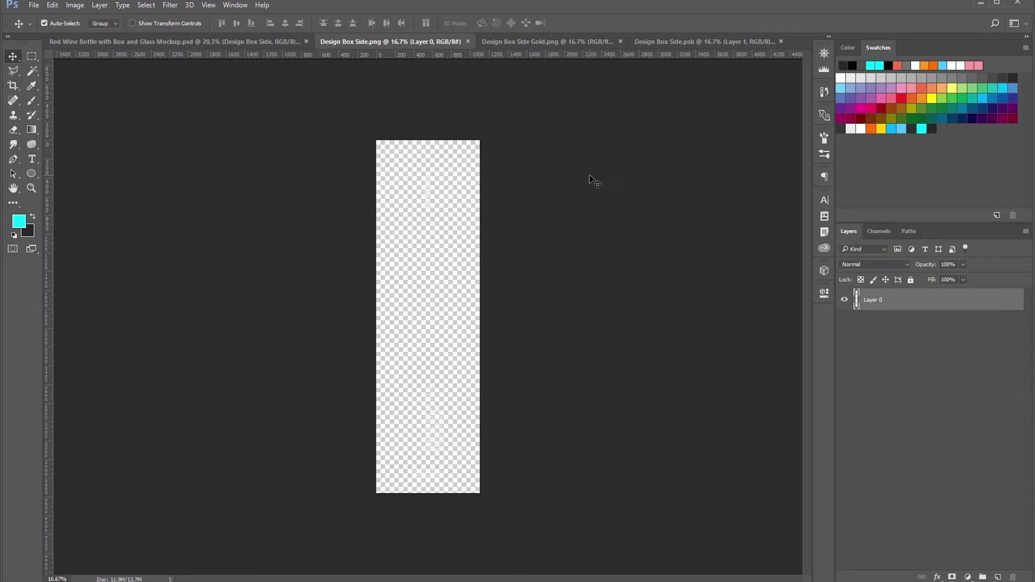
click(468, 42)
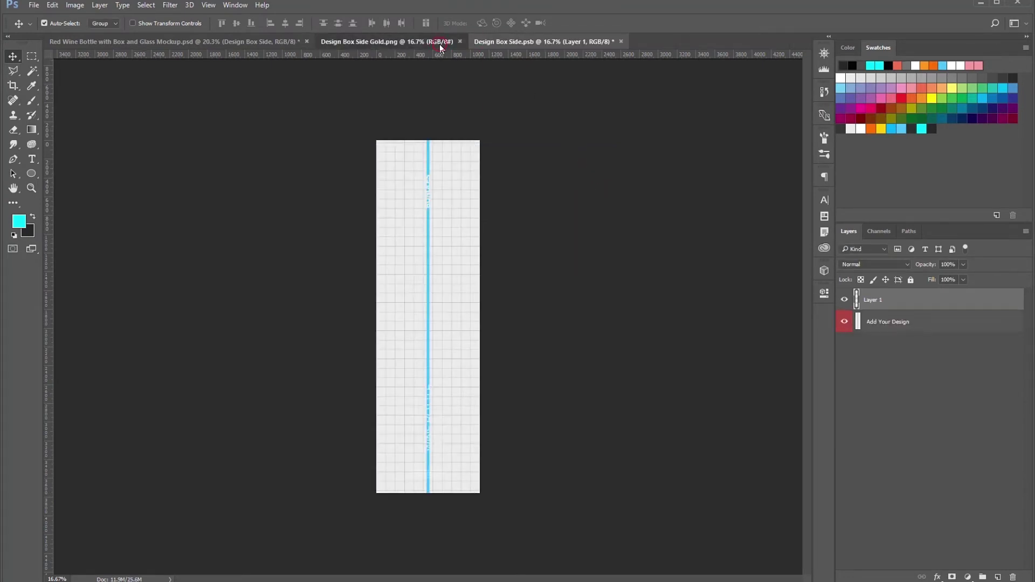
Duplicate Layer 0 of Design Box Side Gold.png into Design Box Side.psb and close the source image
click(399, 41)
right_click(885, 301)
click(790, 122)
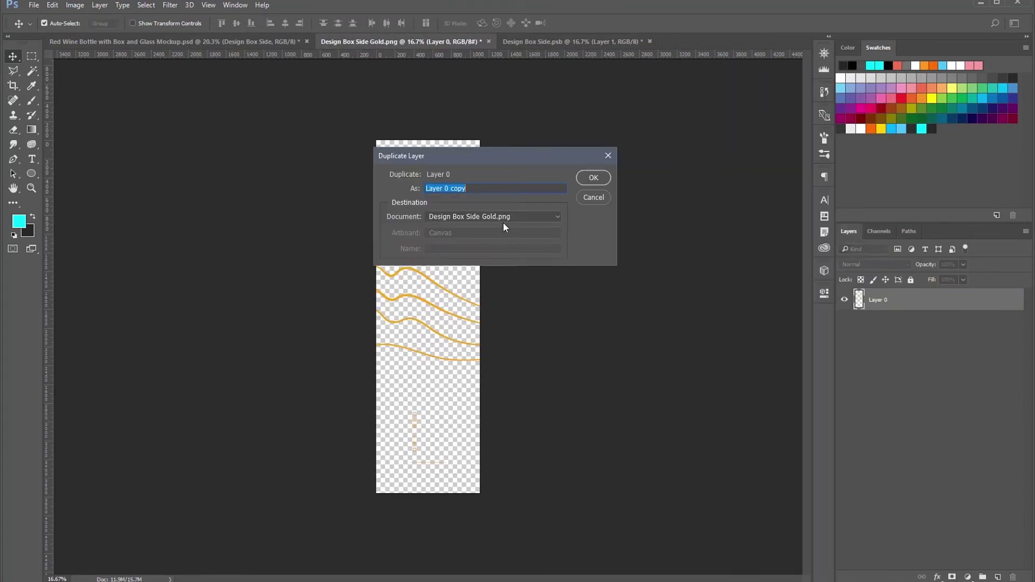
click(503, 217)
click(476, 243)
click(588, 177)
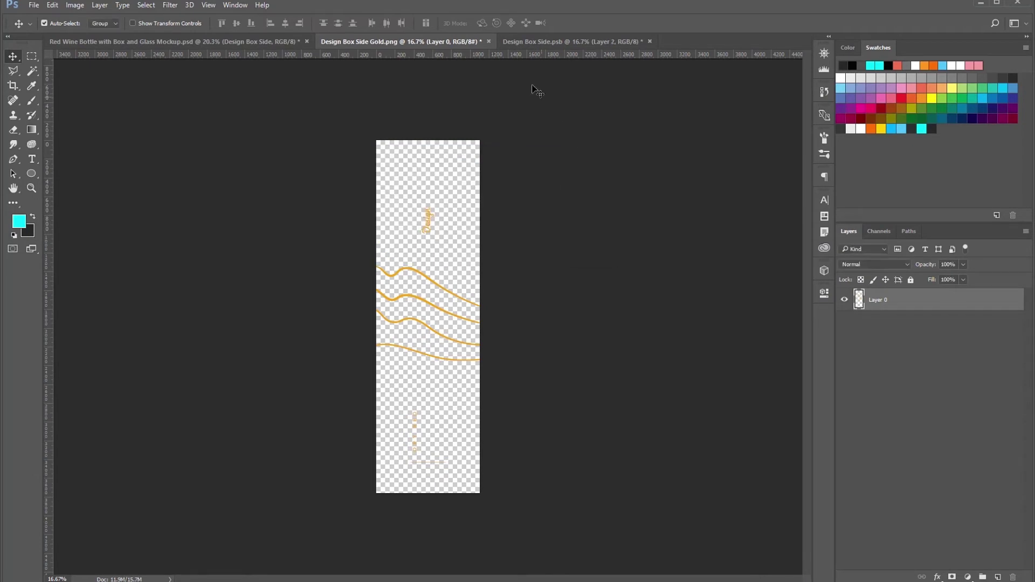
click(488, 42)
Hide the Add Your Design layer in Design Box Side.psb, and save and close the file
click(845, 345)
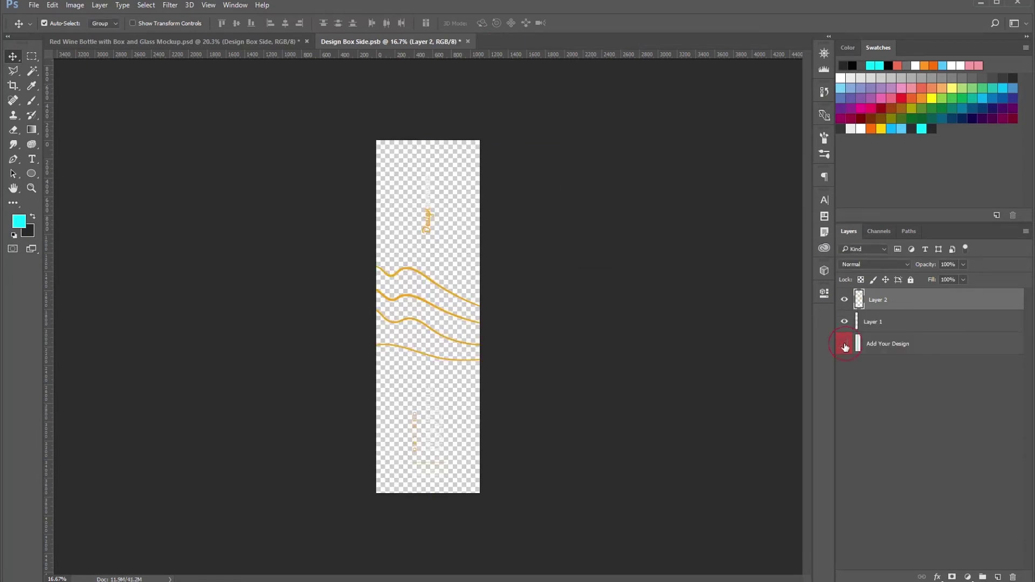
click(468, 42)
click(467, 224)
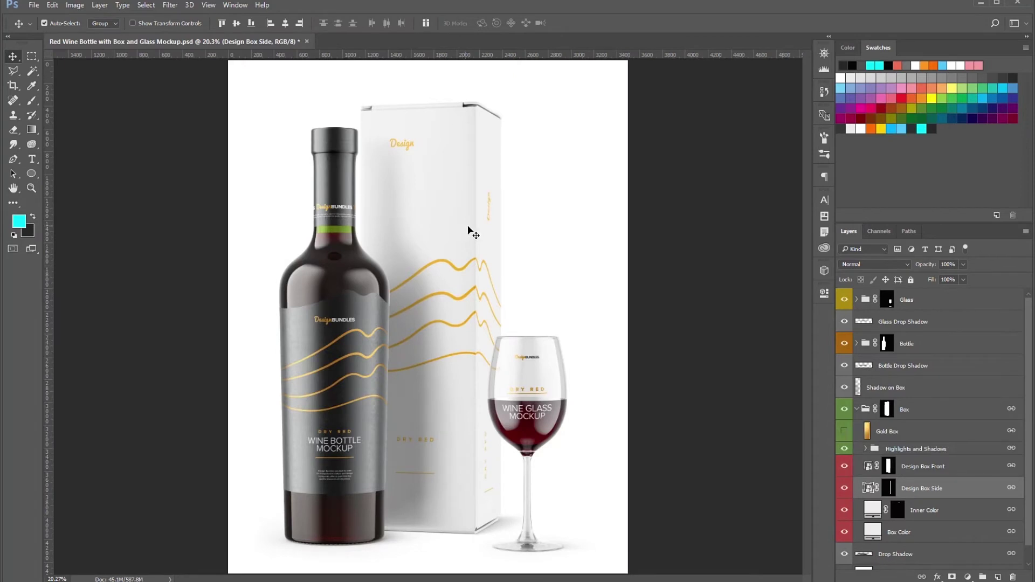
Change the Box Color fill layer to the dark grey swatch
double_click(873, 533)
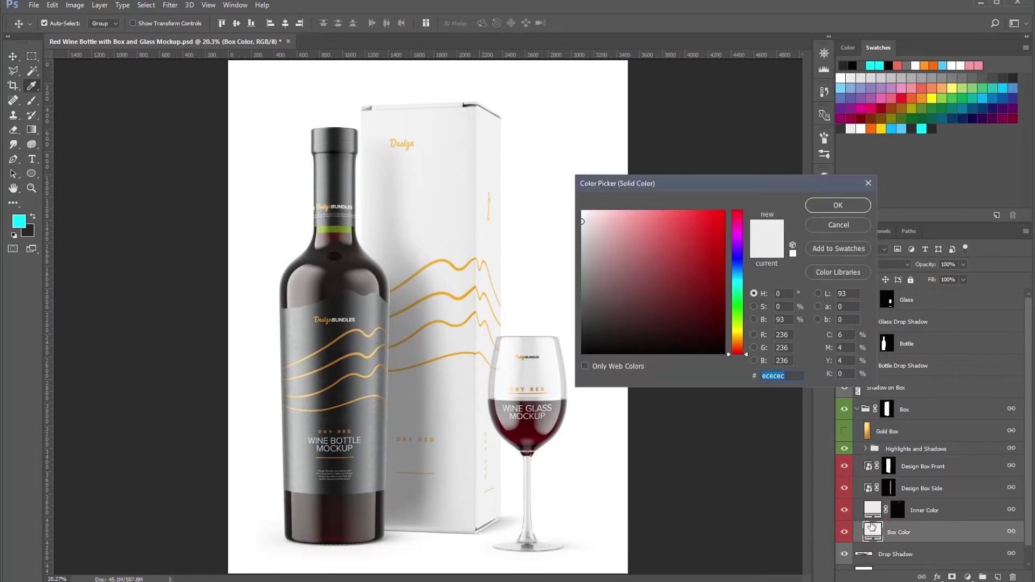
click(911, 129)
click(829, 207)
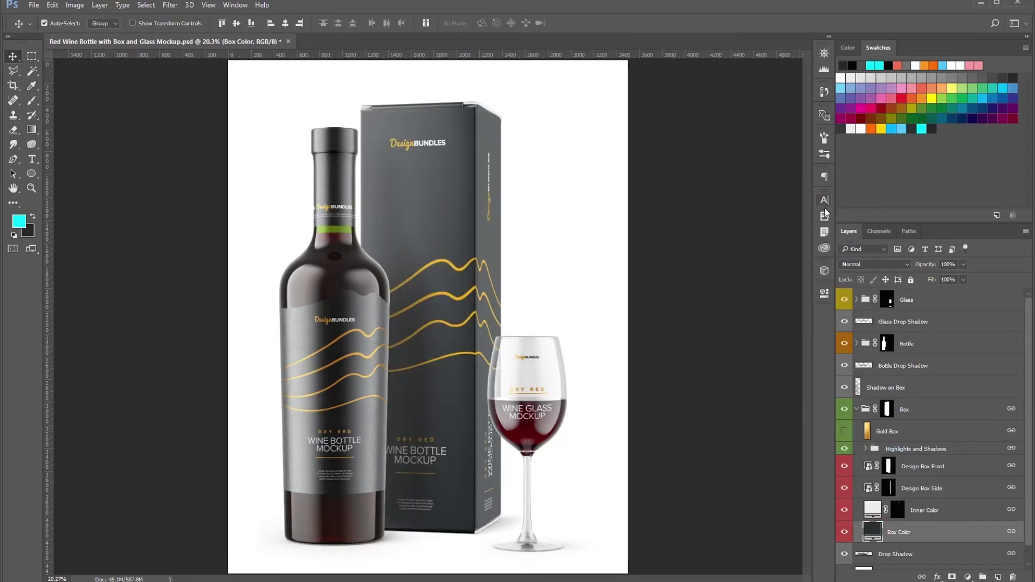
click(742, 268)
Create an independent smart object copy of Design Box Front and place it above the Highlights and Shadows group
right_click(918, 469)
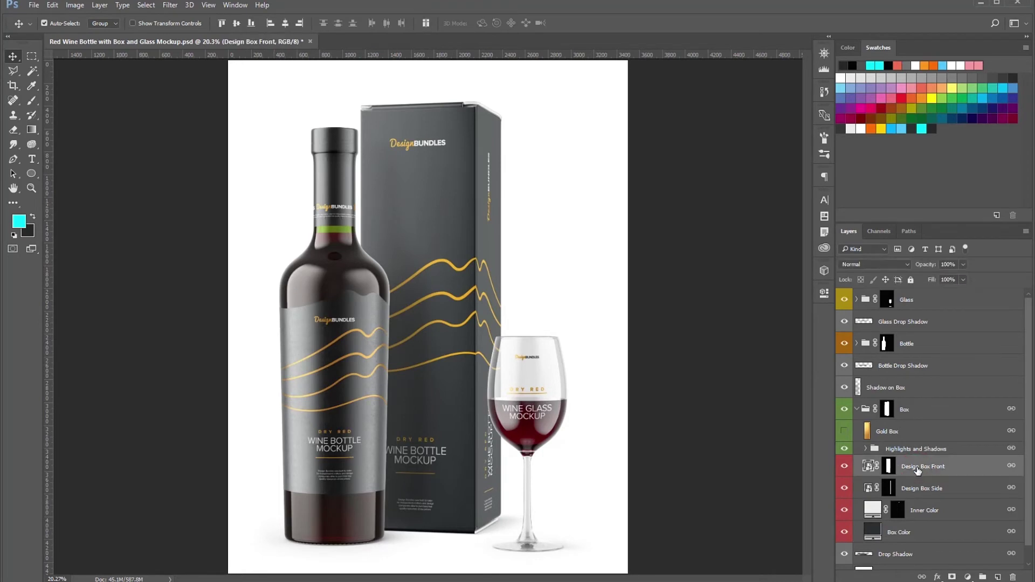
click(805, 163)
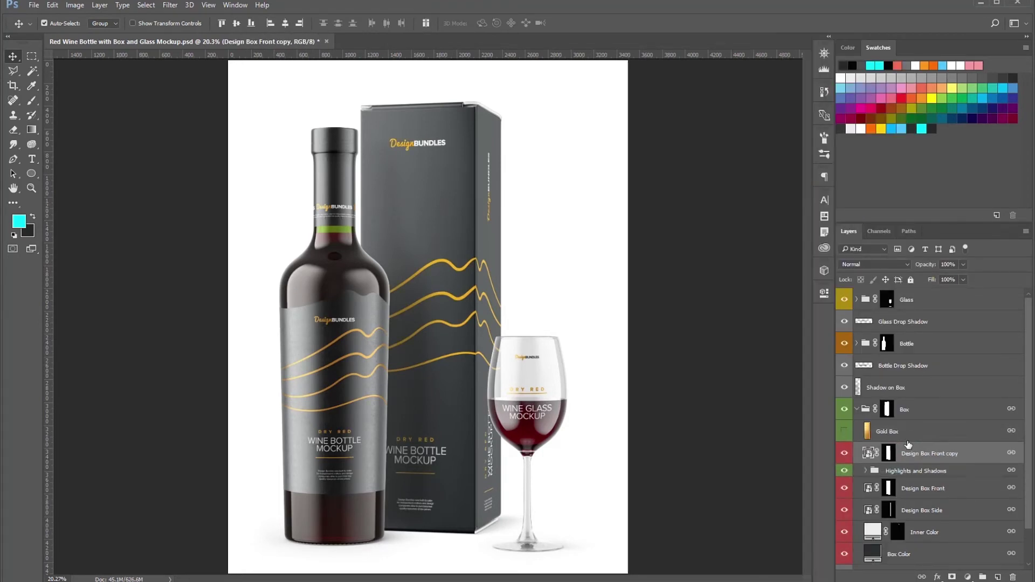
Hide Layer 1 inside the Design Box Front copy, leaving only the gold artwork, and save and close it
double_click(868, 452)
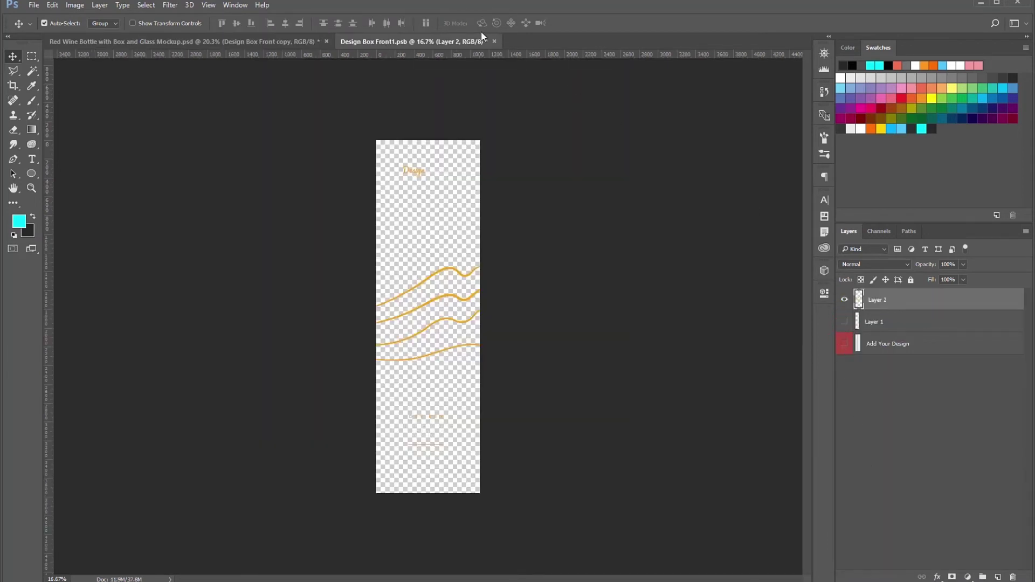
click(494, 42)
click(487, 227)
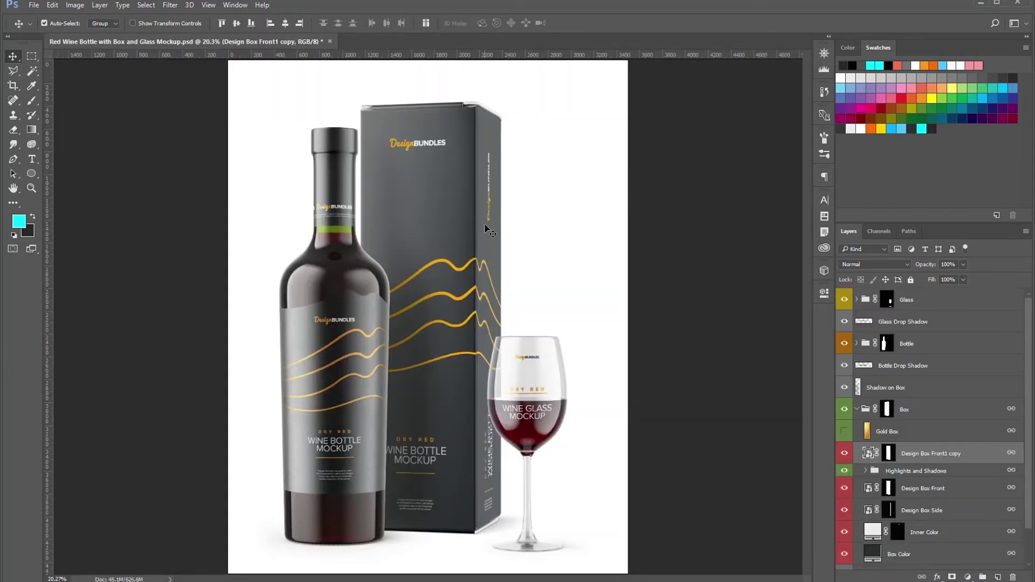
Create an independent smart object copy of Design Box Side, move it above Highlights and Shadows, and open its contents
click(928, 509)
right_click(928, 504)
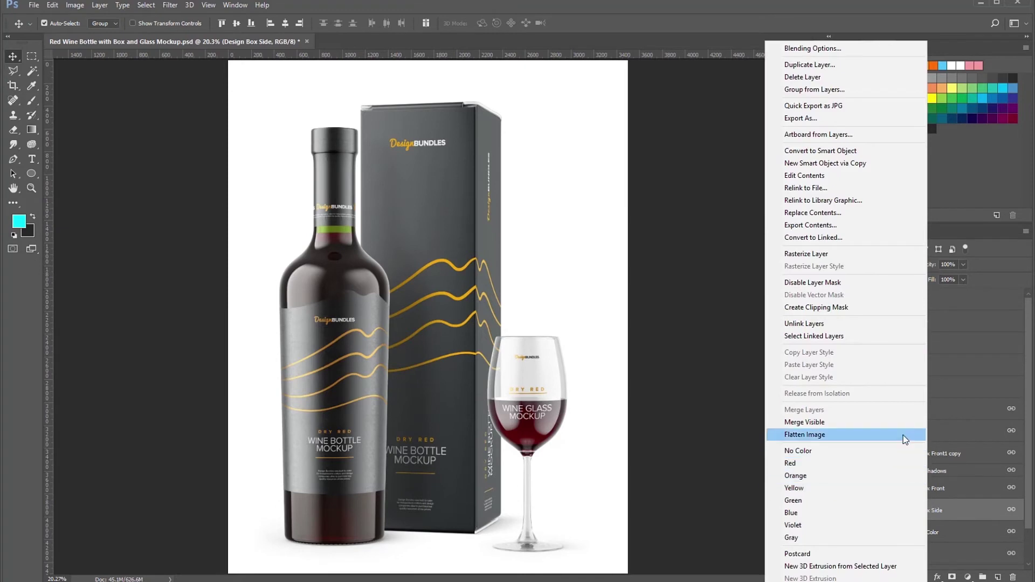
click(841, 163)
drag(906, 510, 895, 459)
double_click(869, 476)
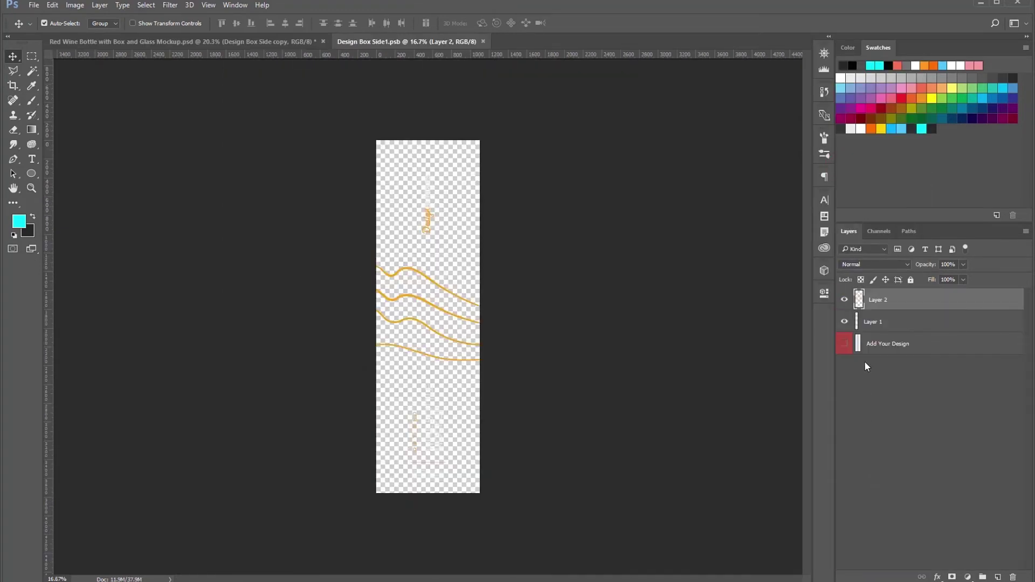
Hide Layer 1 inside the Design Box Side copy, leaving only the gold artwork, and save and close it
click(487, 42)
click(471, 224)
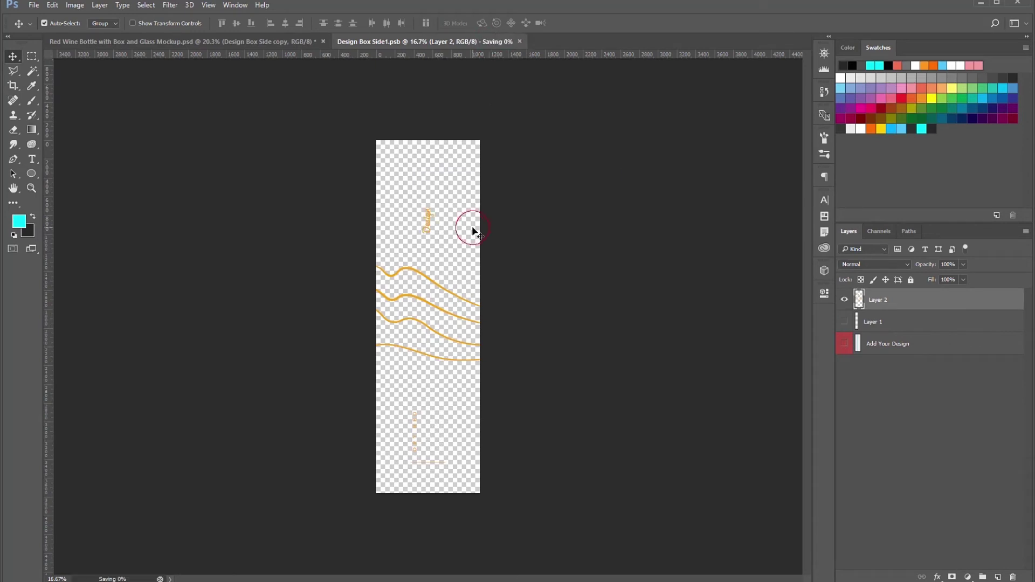
Group the Design Box Front1 copy and Design Box Side1 copy layers together
shift+click(908, 457)
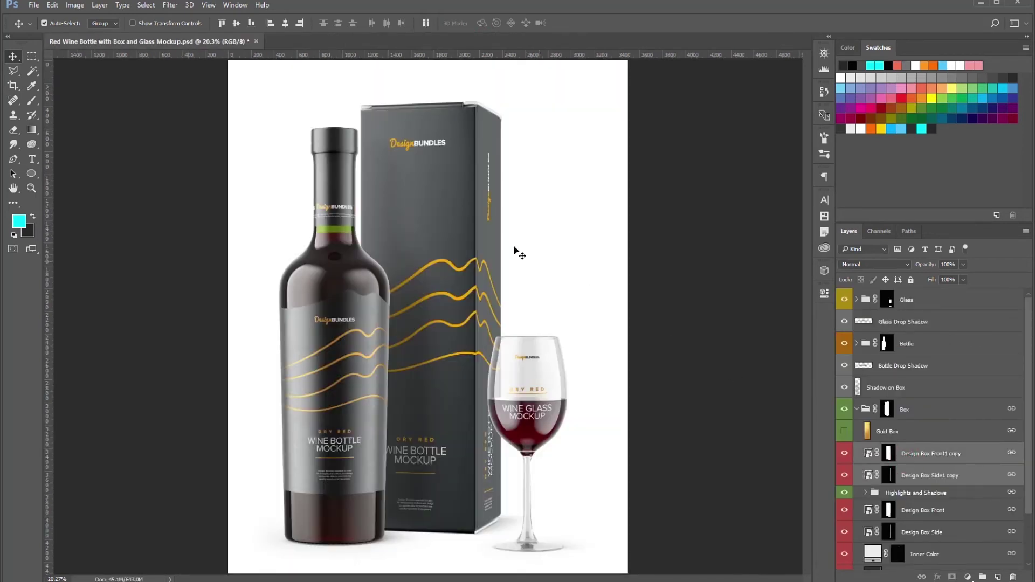
click(99, 4)
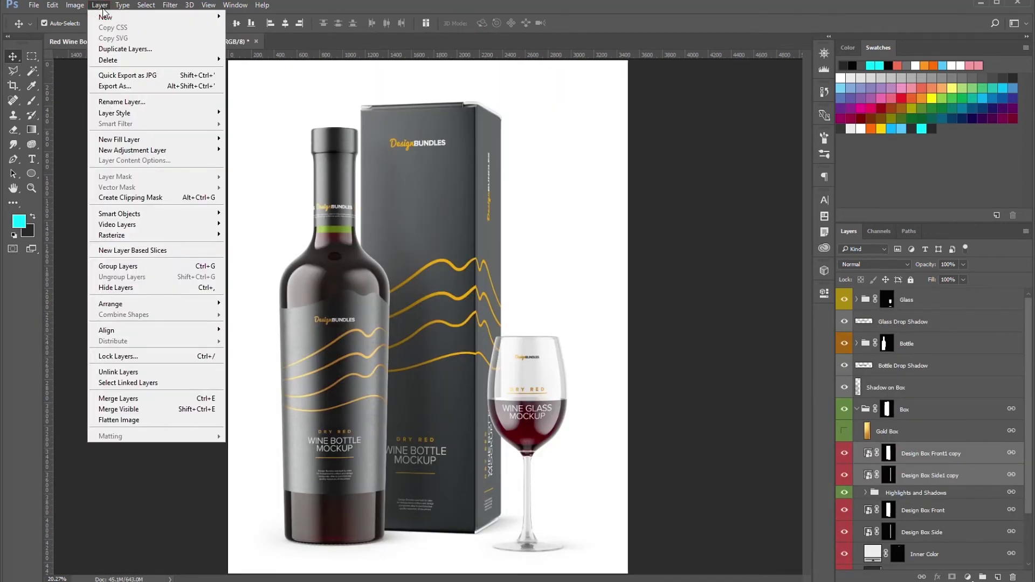
click(155, 267)
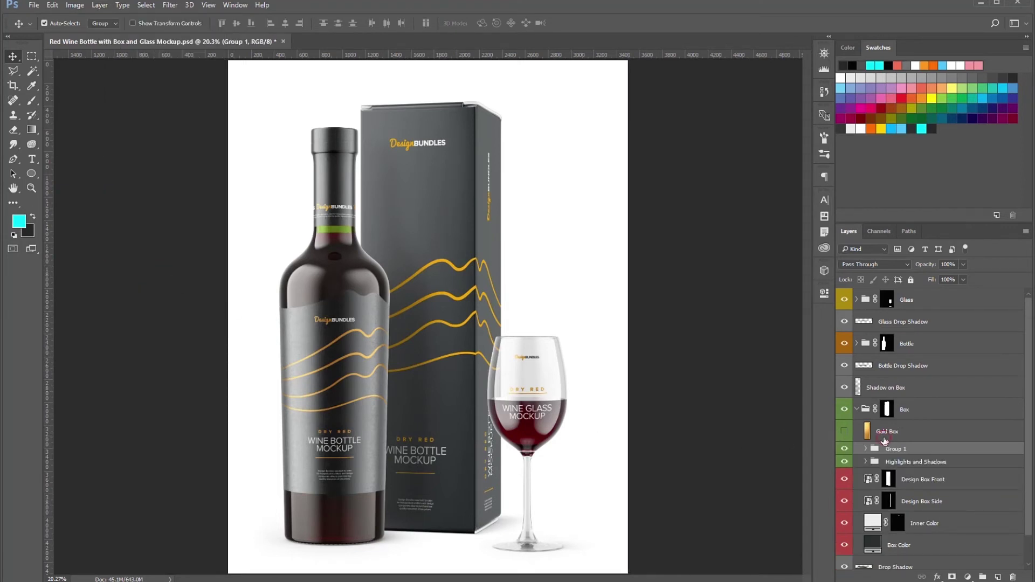
Show the Gold Box layer and clip it to the group of box design copies beneath it
click(848, 432)
click(846, 431)
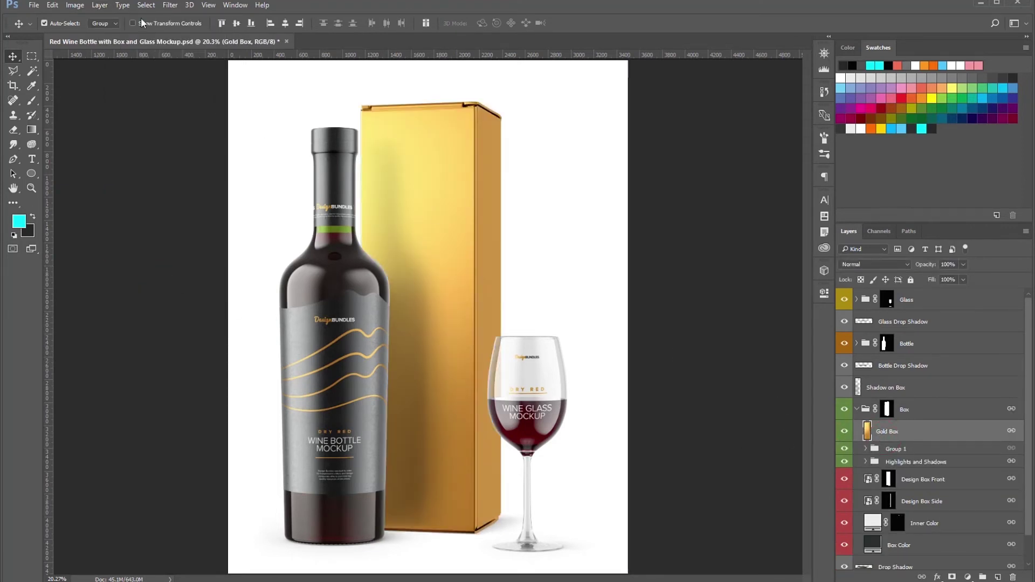
click(102, 5)
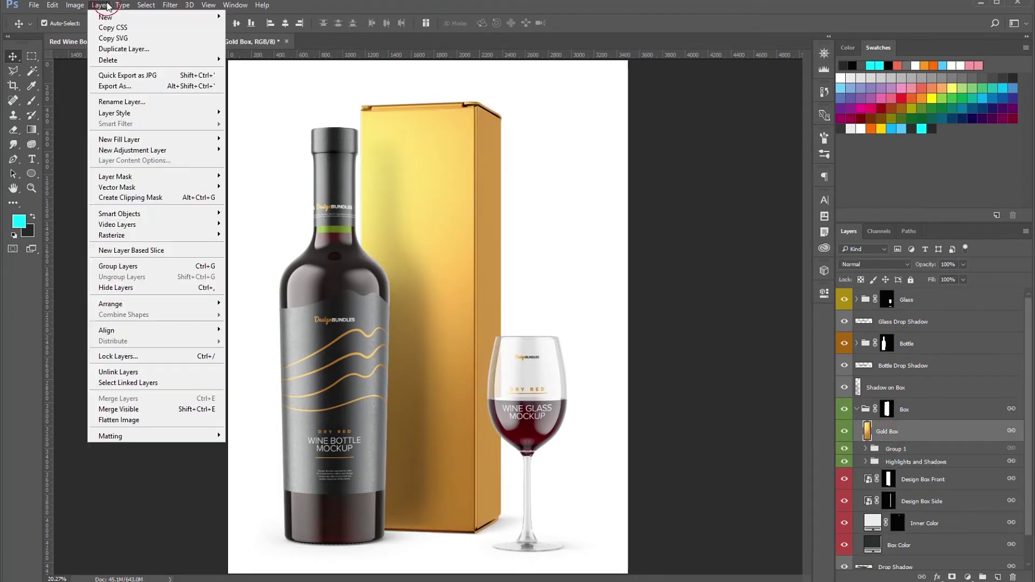
click(143, 198)
key(ctrl+alt+a)
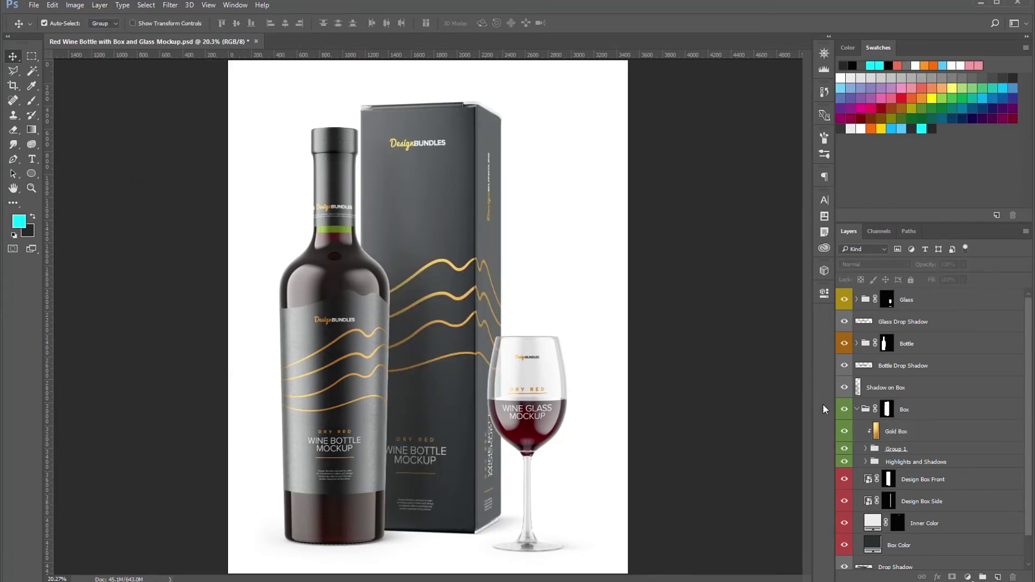
Collapse the Box group and change the Background fill layer to the dark grey swatch #242424
click(858, 409)
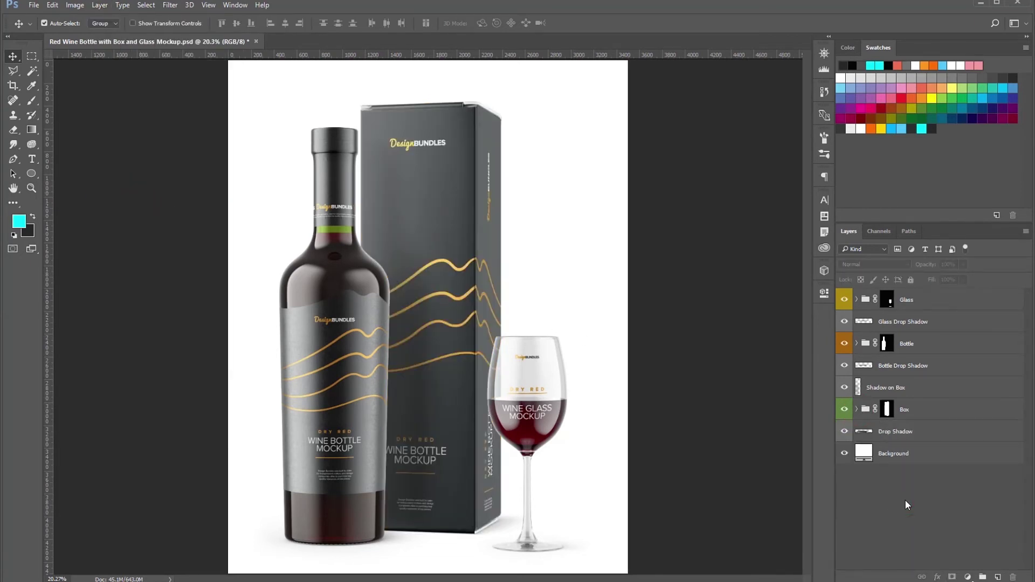
double_click(863, 453)
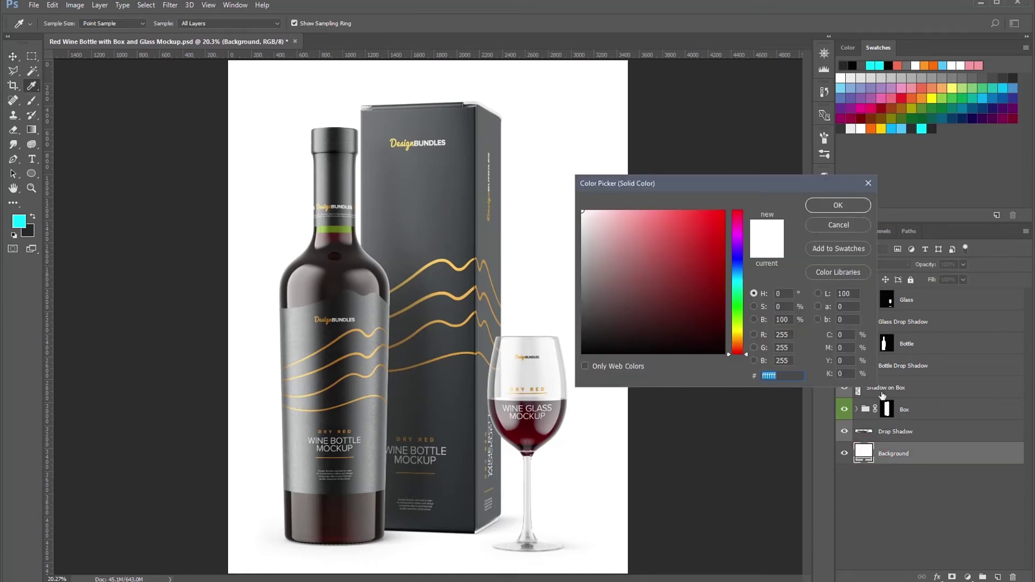
click(933, 128)
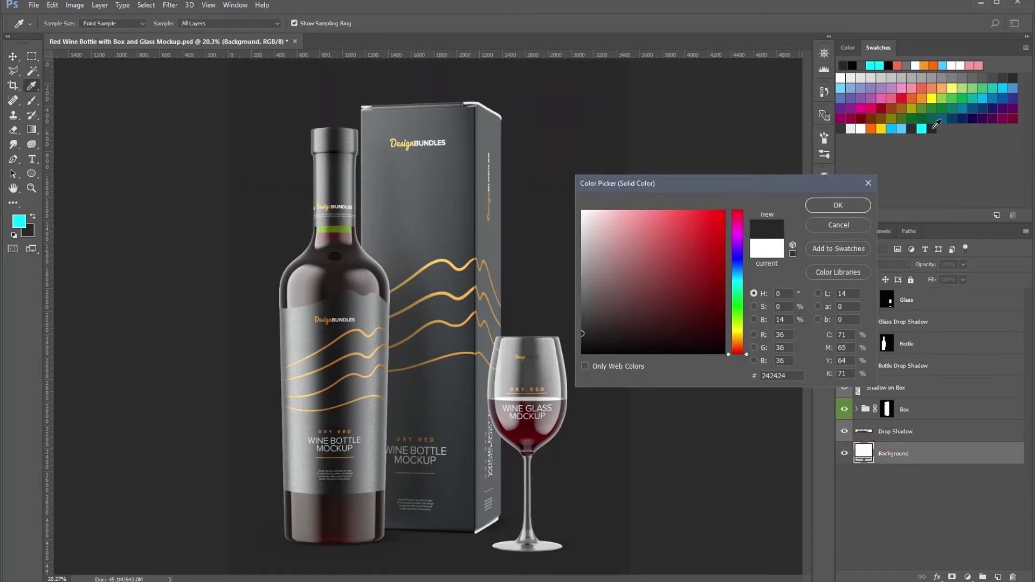
click(824, 205)
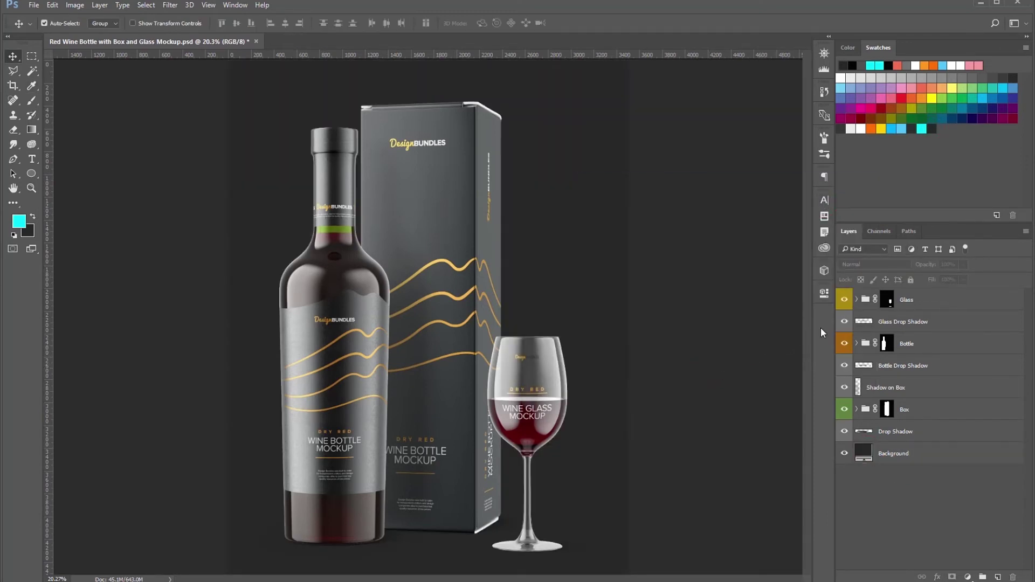
Rearrange the mockup objects by nudging the glass slightly, shifting the bottle right toward it, and moving the box left
click(902, 307)
mouse_move(524, 434)
mouse_down()
mouse_move(455, 434)
mouse_move(478, 384)
mouse_move(521, 439)
mouse_up()
drag(327, 316, 414, 319)
click(373, 191)
drag(373, 191, 292, 179)
Hide the Box and Glass groups with their drop shadows and move the bottle slightly upward
click(845, 409)
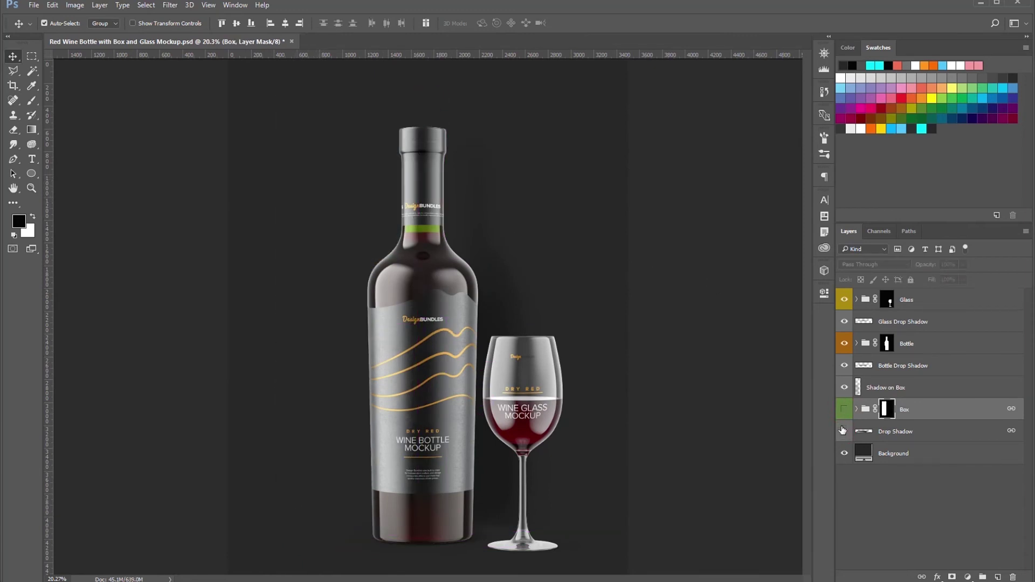
drag(844, 300, 845, 321)
click(911, 343)
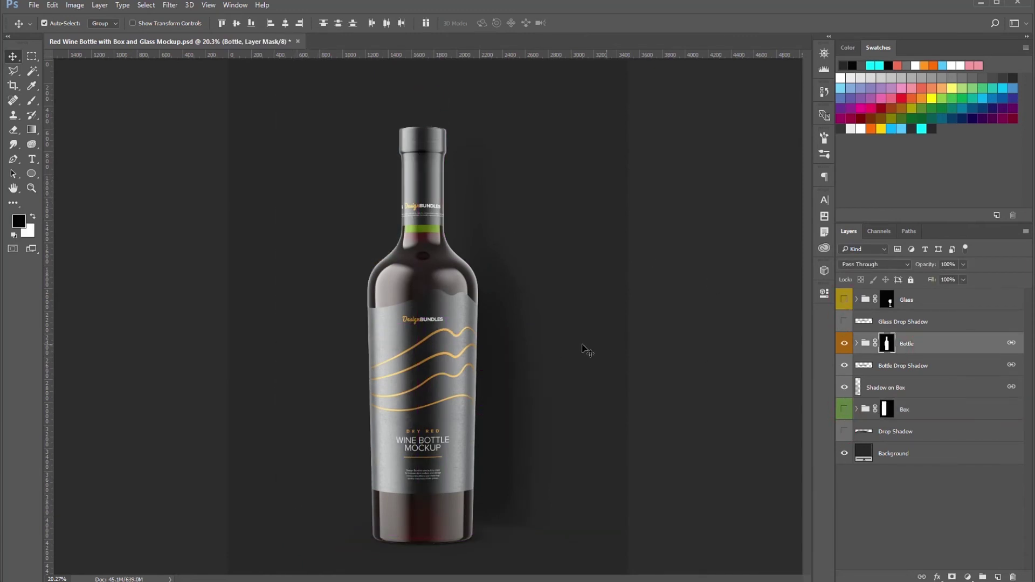
key(ctrl+minus)
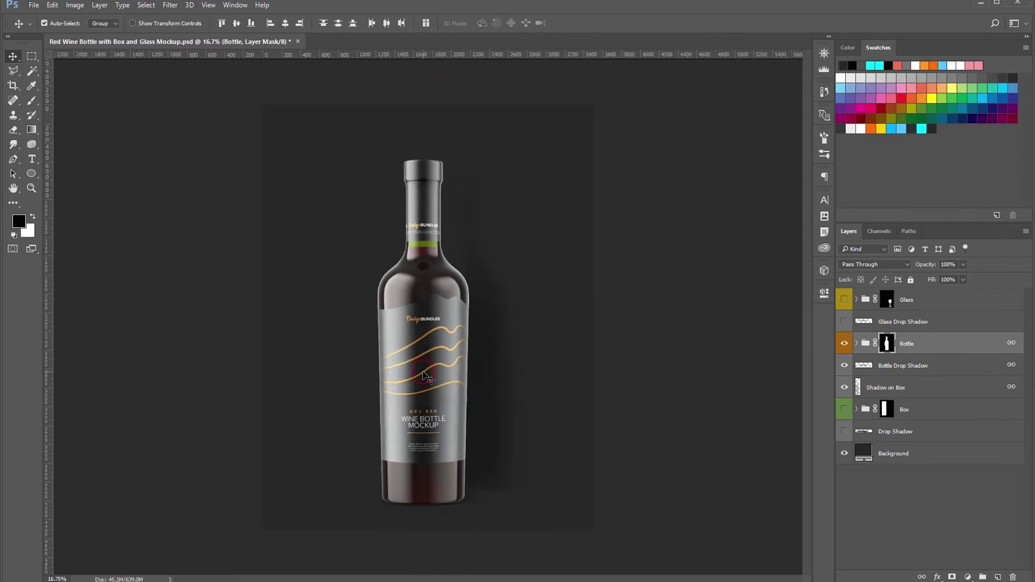
drag(426, 377, 426, 363)
click(189, 310)
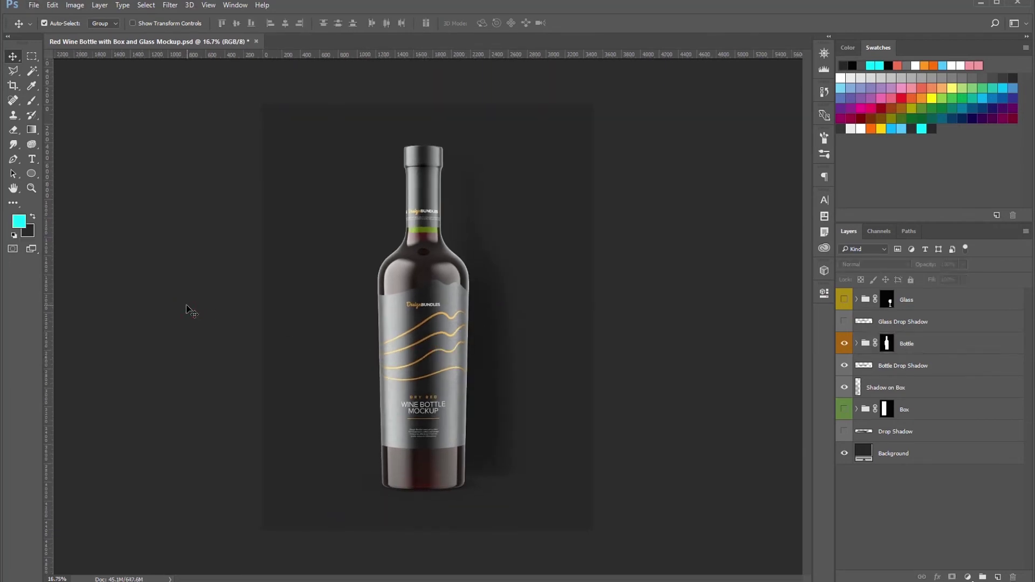
Draw a circle of about 5050 px with the Ellipse tool, centred on the bottle and extending beyond the canvas
click(34, 173)
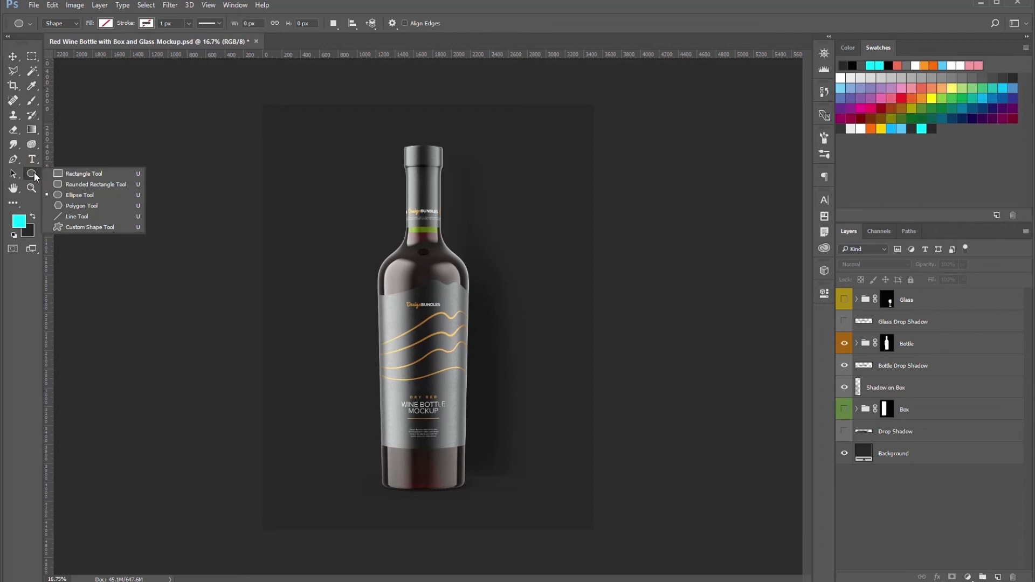
click(70, 195)
drag(424, 296, 181, 62)
Fill the circle with a cyan-to-black gradient and set the gradient style to Radial
click(664, 375)
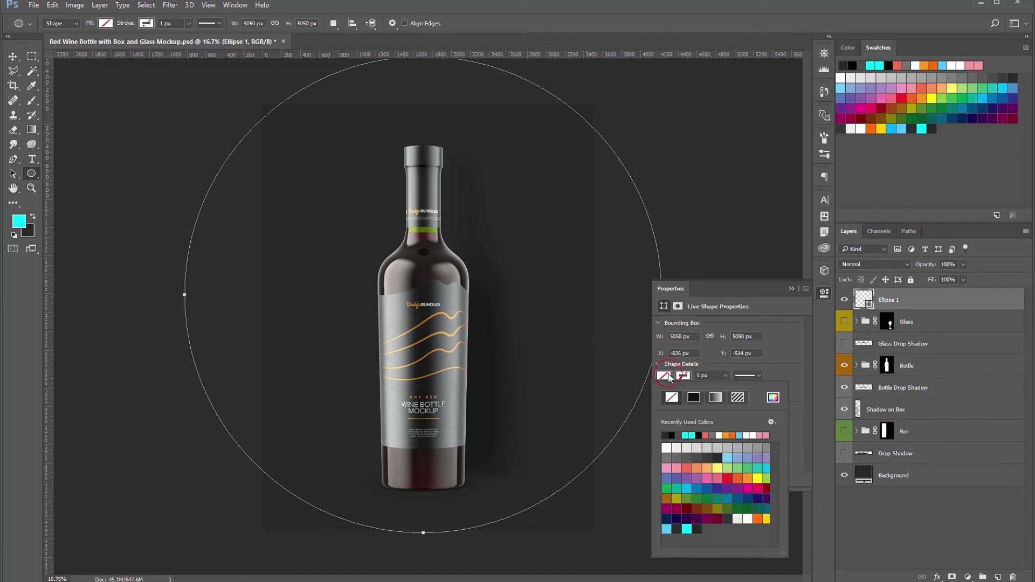
click(716, 397)
click(670, 445)
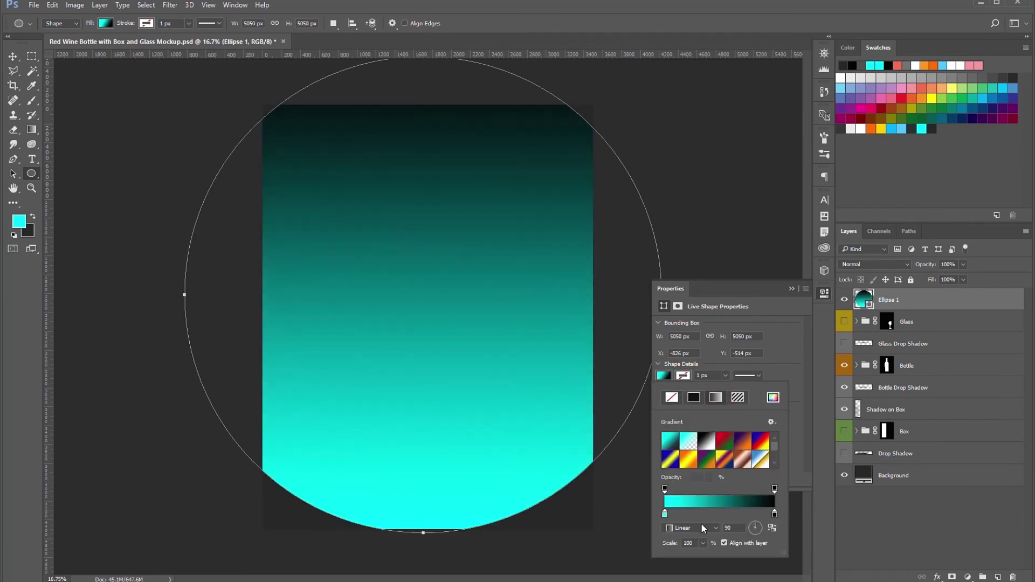
click(693, 528)
click(688, 537)
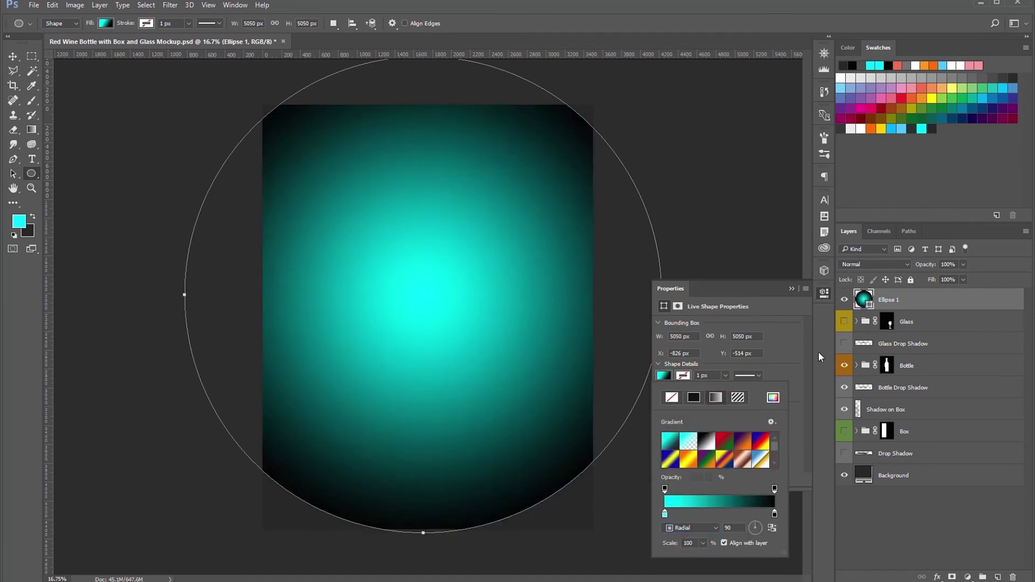
click(792, 289)
Move the Ellipse 1 layer directly above Background and set its blend mode to Color Dodge
drag(884, 300, 885, 462)
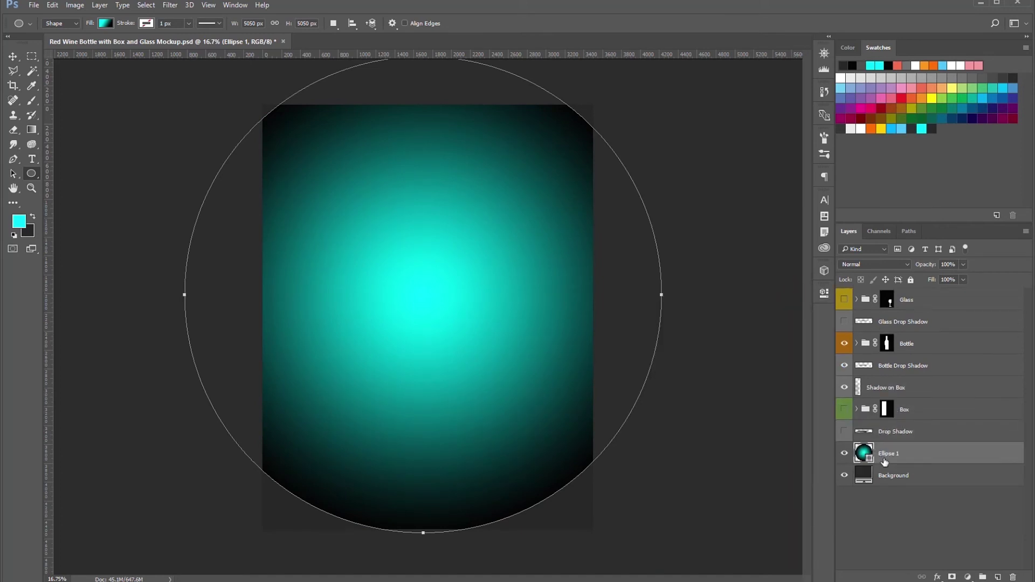
click(870, 264)
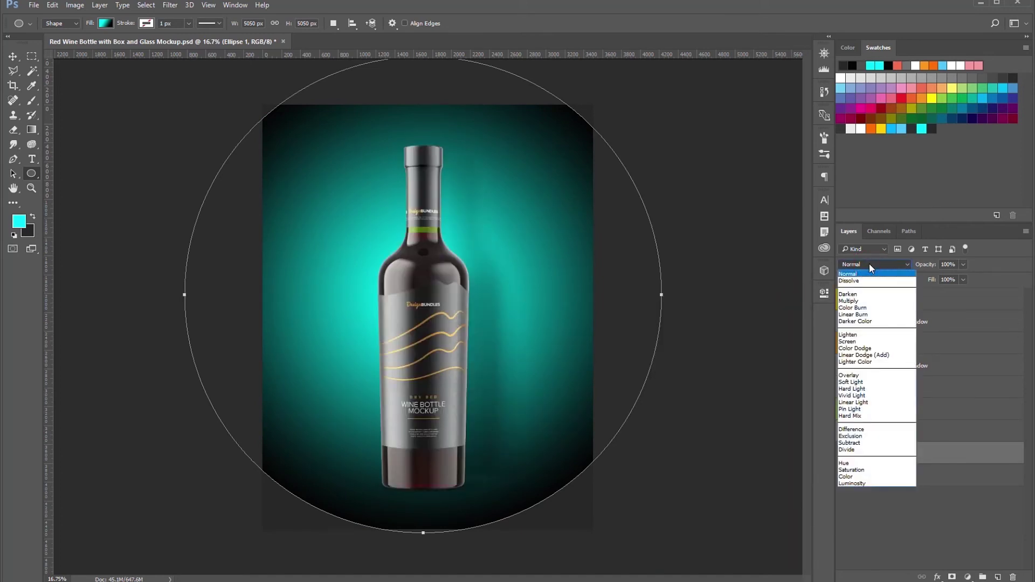
click(856, 348)
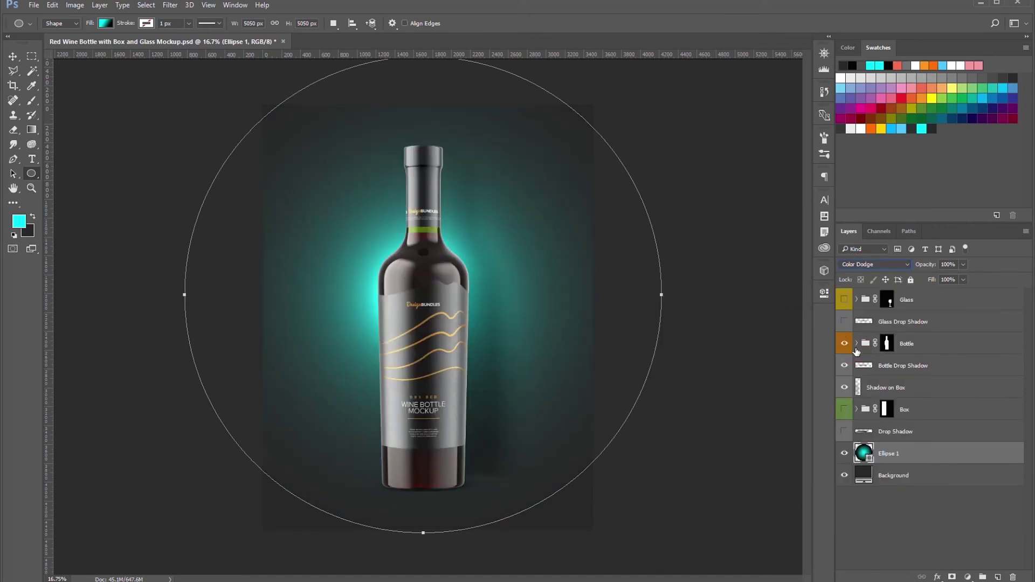
Rasterize the Ellipse 1 glow and transform it into a tall oval, about 3419 px wide and stretched vertically
right_click(917, 456)
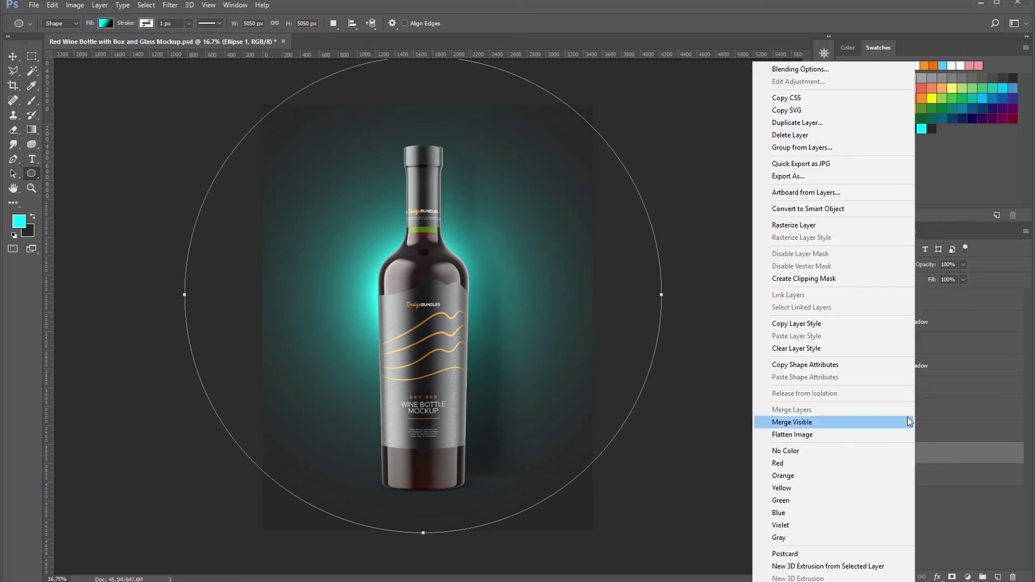
click(814, 228)
key(ctrl+t)
drag(237, 294, 261, 295)
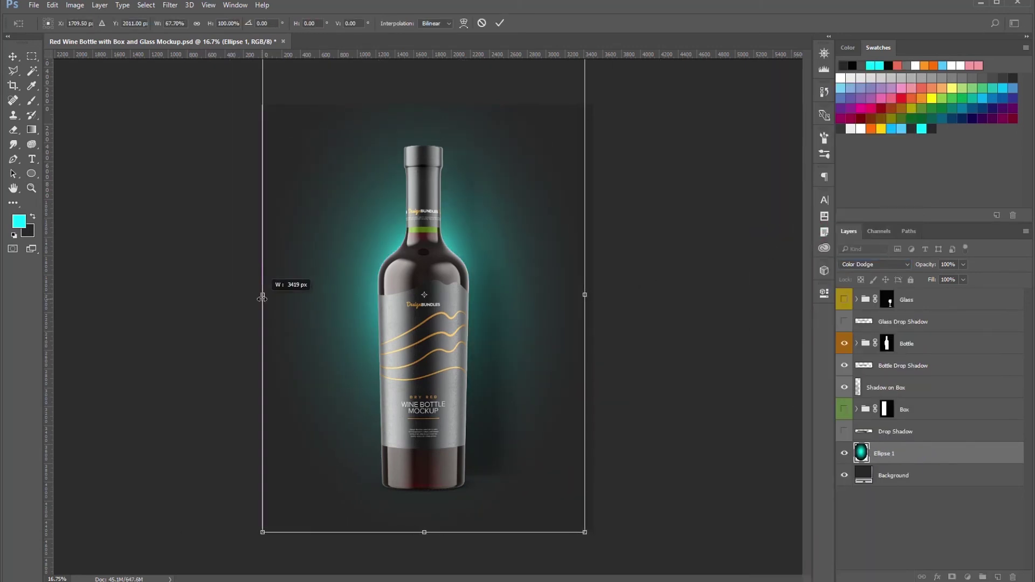
drag(423, 533, 423, 561)
key(ctrl+minus)
drag(425, 122, 425, 113)
click(500, 24)
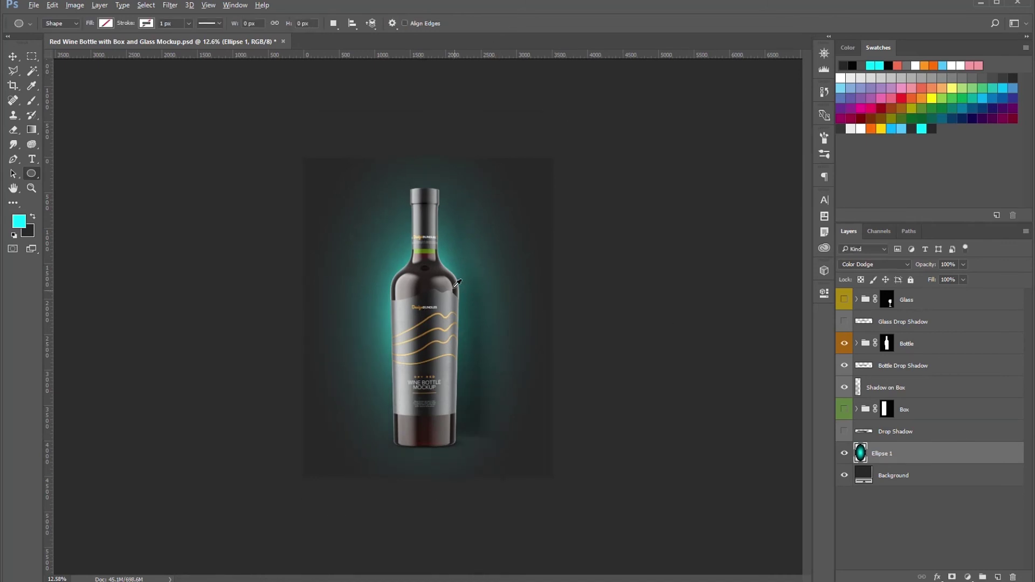
key(ctrl+plus)
Add a Levels adjustment clipped to the Background layer and use it to darken the background slightly
click(899, 475)
click(968, 577)
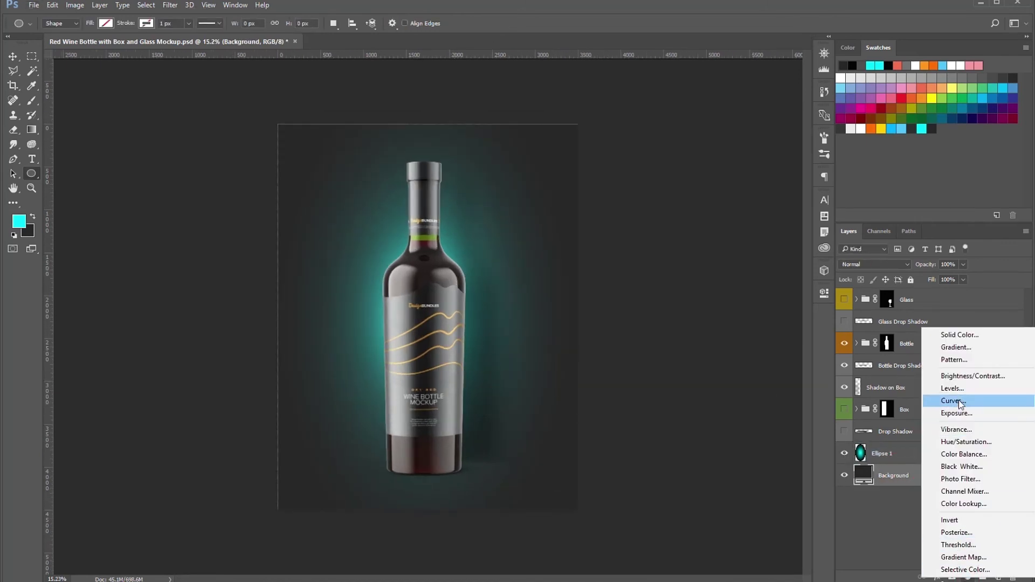
click(891, 333)
click(724, 479)
drag(735, 404, 737, 404)
click(791, 290)
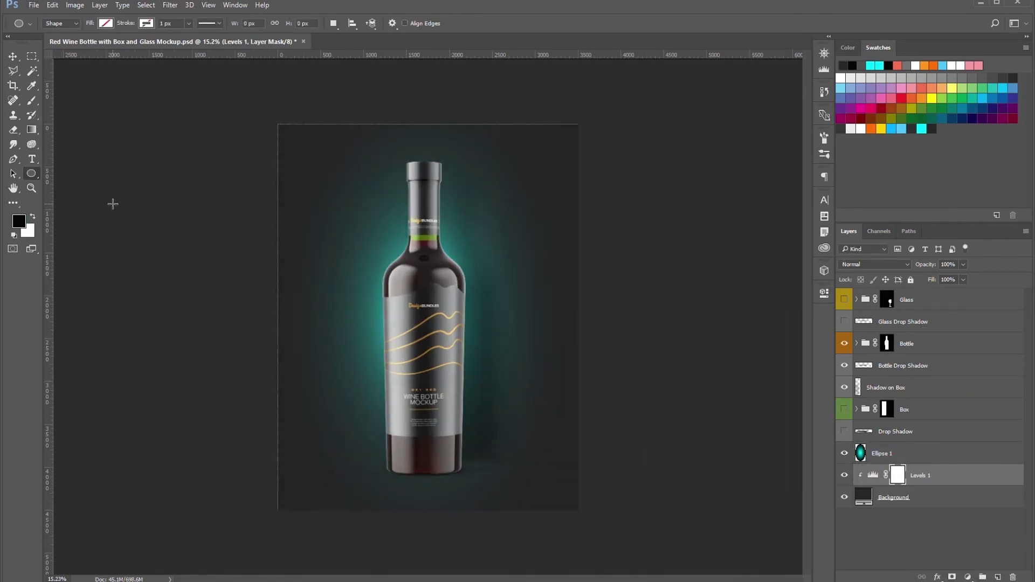
Apply a black-to-white radial gradient to the Levels mask so the darkening is masked out around the bottle
key(g)
drag(415, 218, 466, 359)
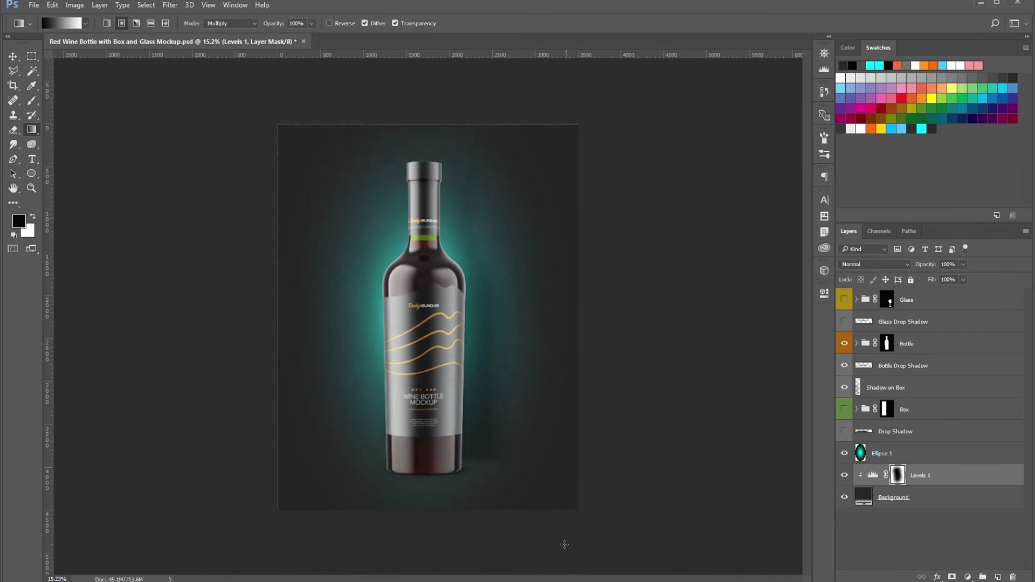
click(856, 525)
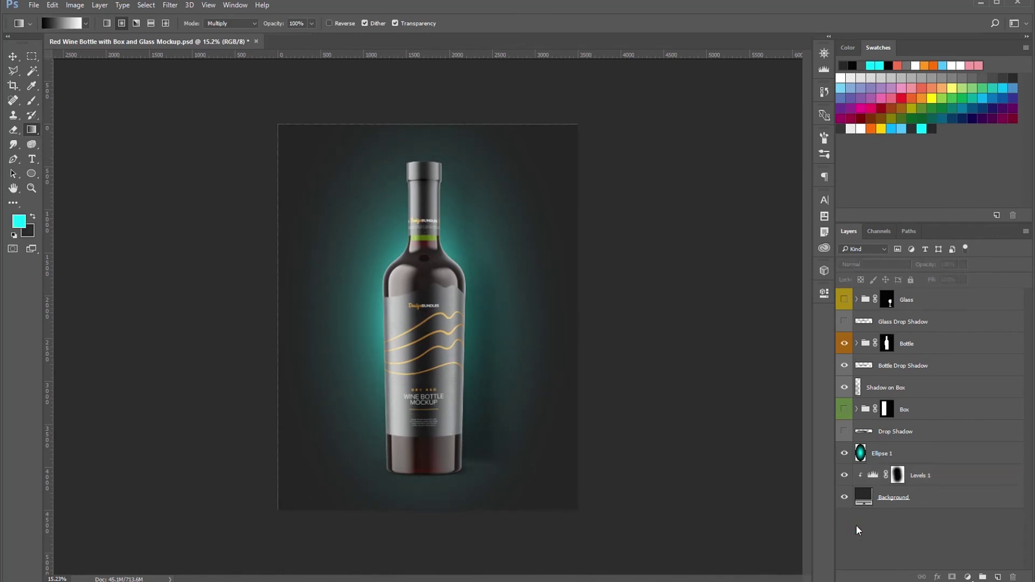
Expand the Bottle group and change the Bottle Backlight fill layer to the cyan swatch
click(908, 372)
click(890, 345)
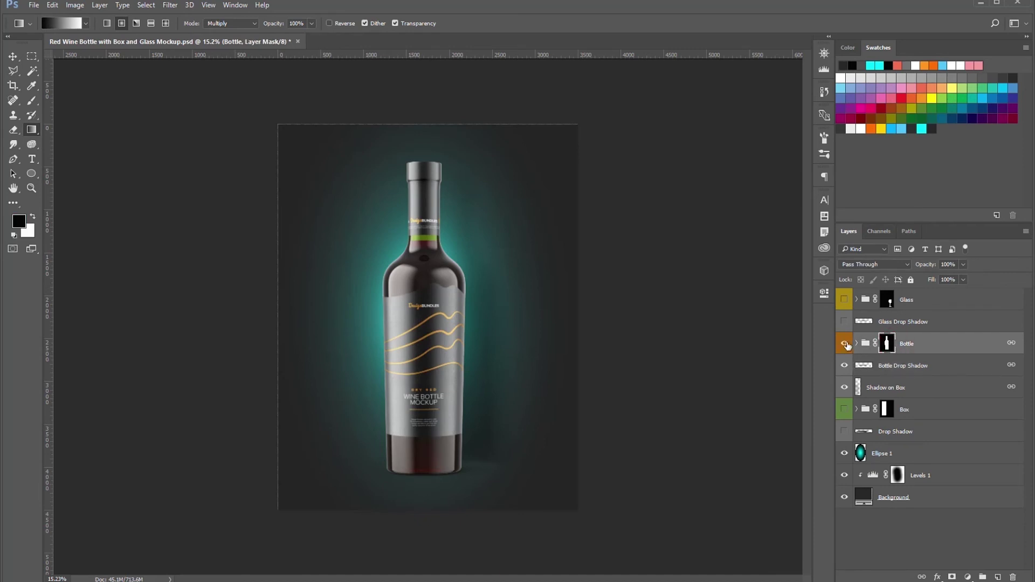
click(856, 345)
double_click(880, 411)
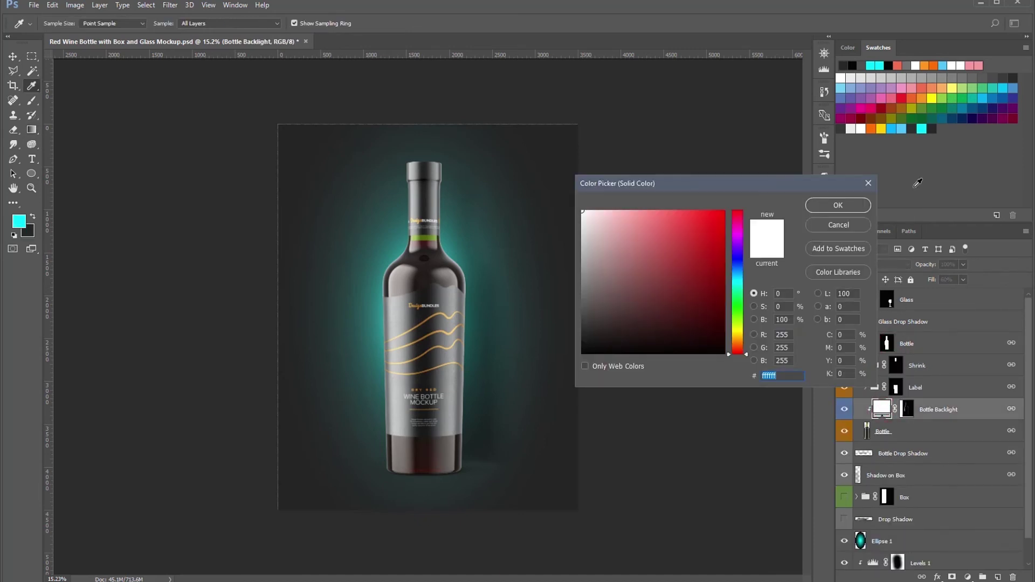
click(923, 129)
click(838, 205)
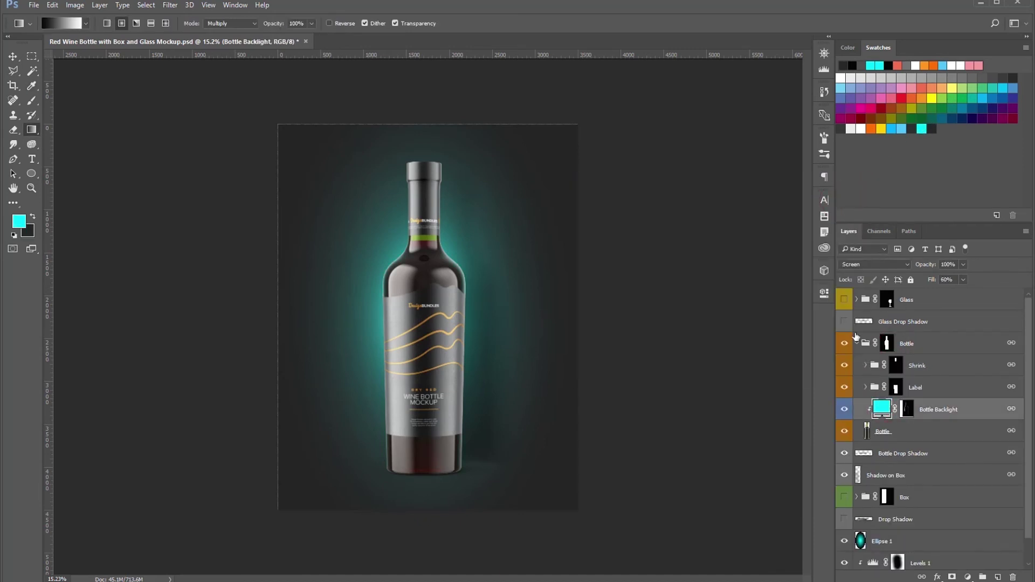
Expand the Label group and change the Label Backlight fill layer to the cyan swatch
click(864, 387)
double_click(890, 453)
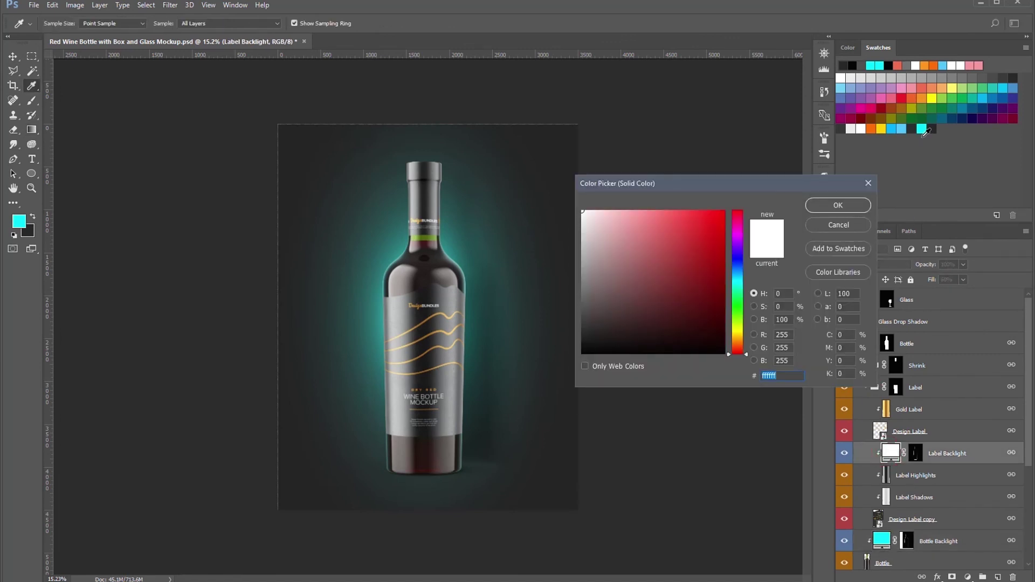
click(923, 129)
click(825, 205)
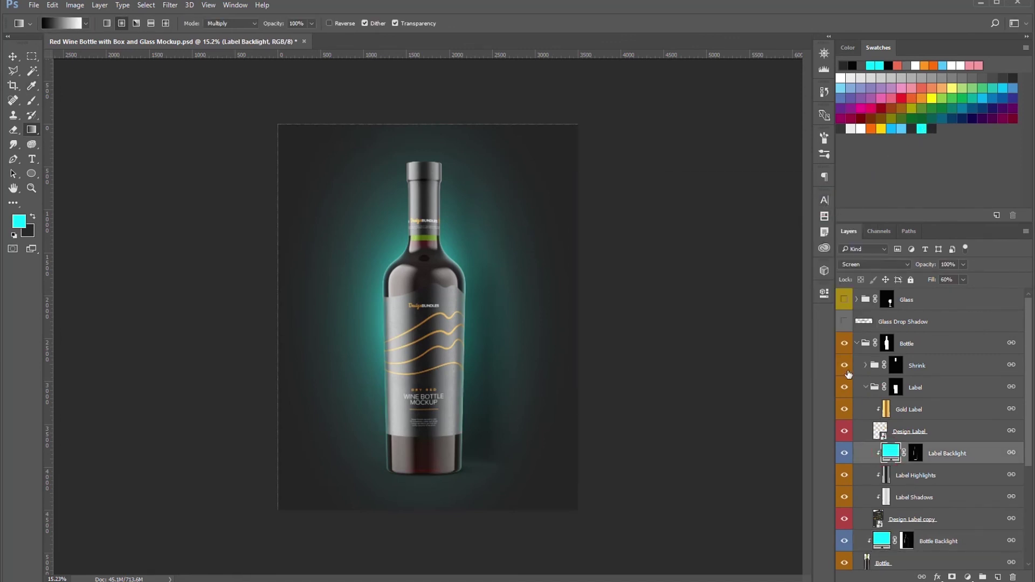
Change the Shrink Backlight fill layer in the Shrink group to the cyan swatch and collapse the Shrink and Bottle groups
click(865, 387)
click(865, 365)
double_click(890, 431)
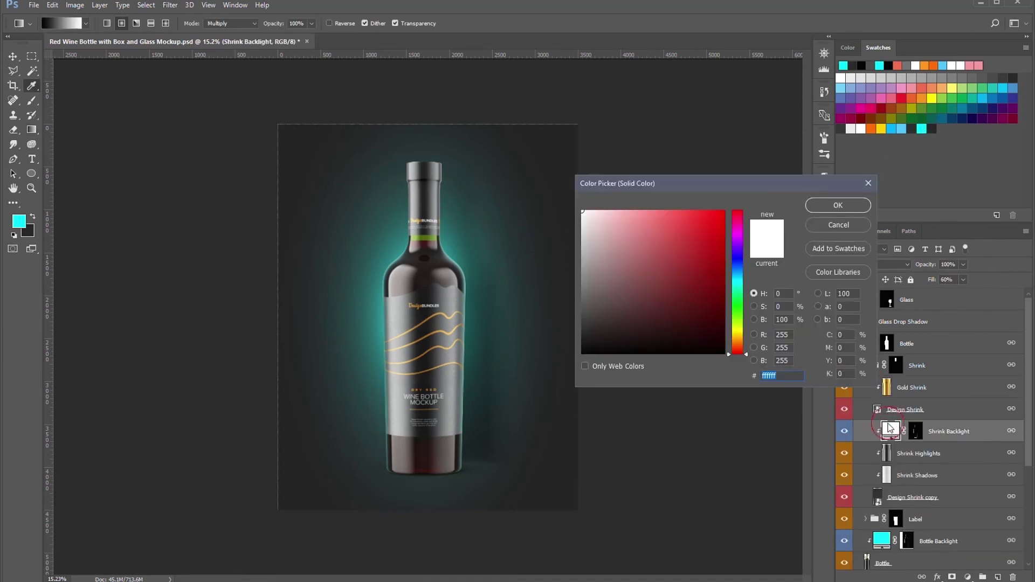
click(922, 129)
click(838, 207)
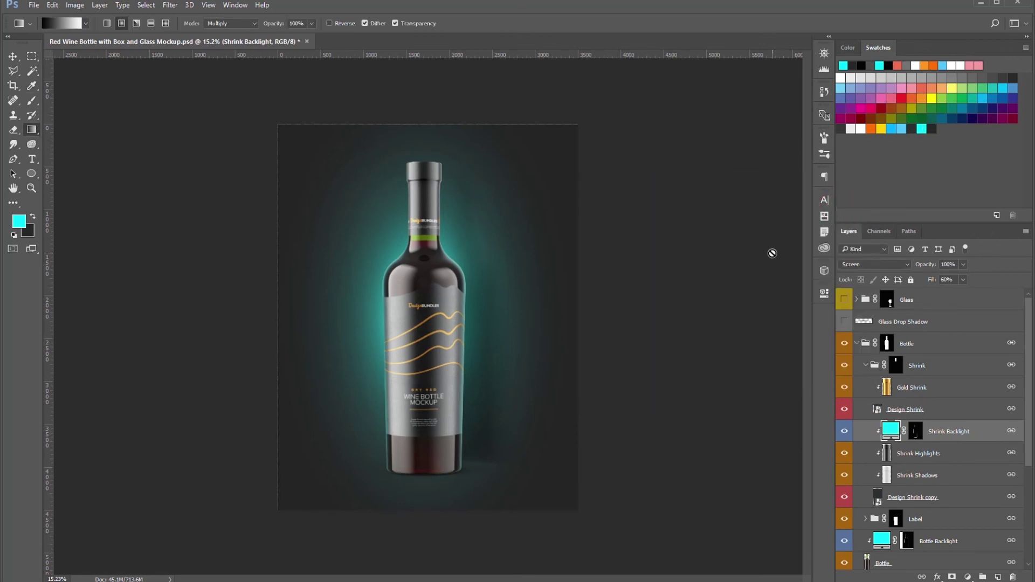
click(866, 365)
click(857, 345)
Hide the Bottle Drop Shadow layer and unlink the Shadow on Box layer from the bottle layers
key(v)
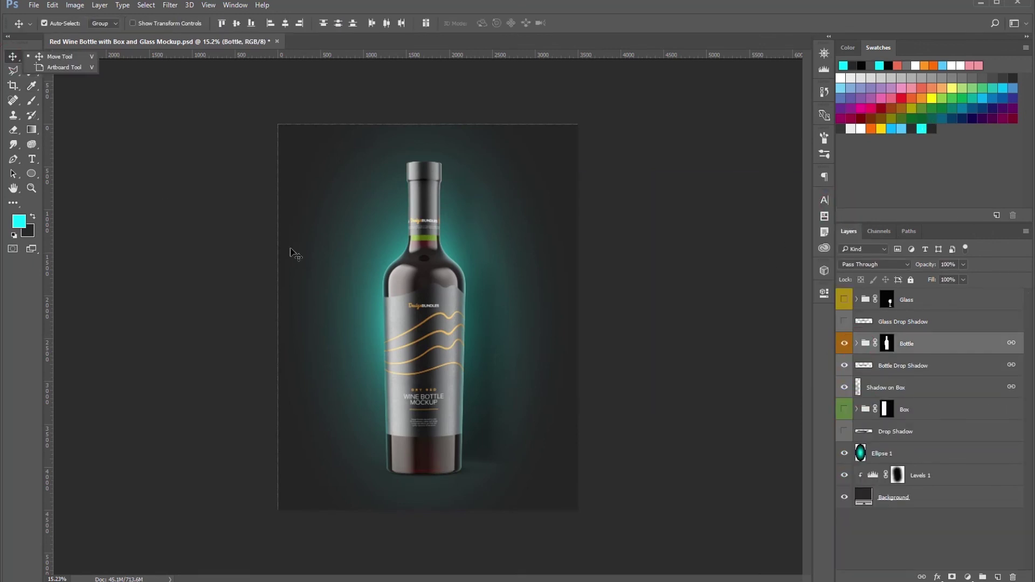
scroll(412, 502, up, 2)
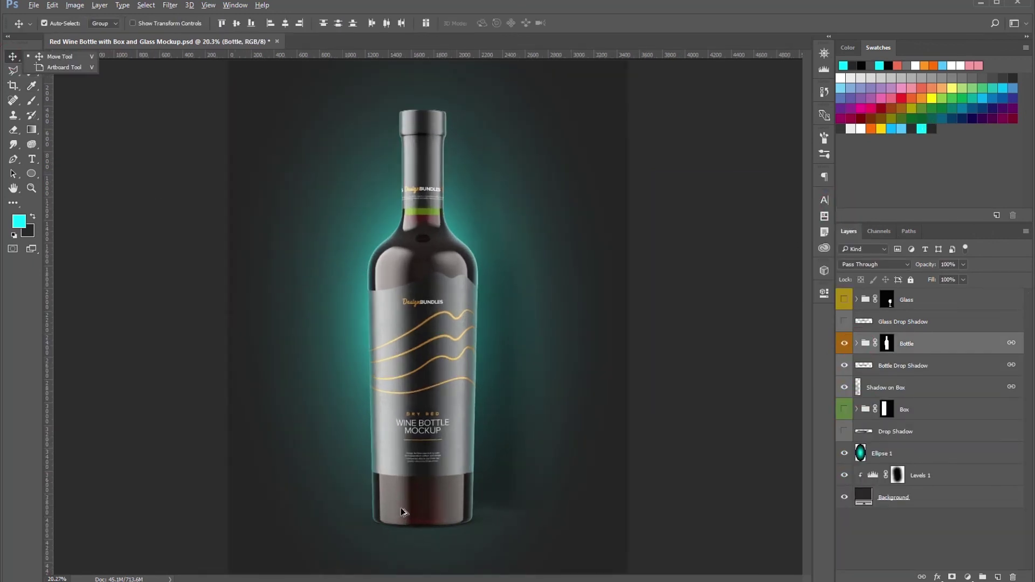
click(844, 366)
click(887, 388)
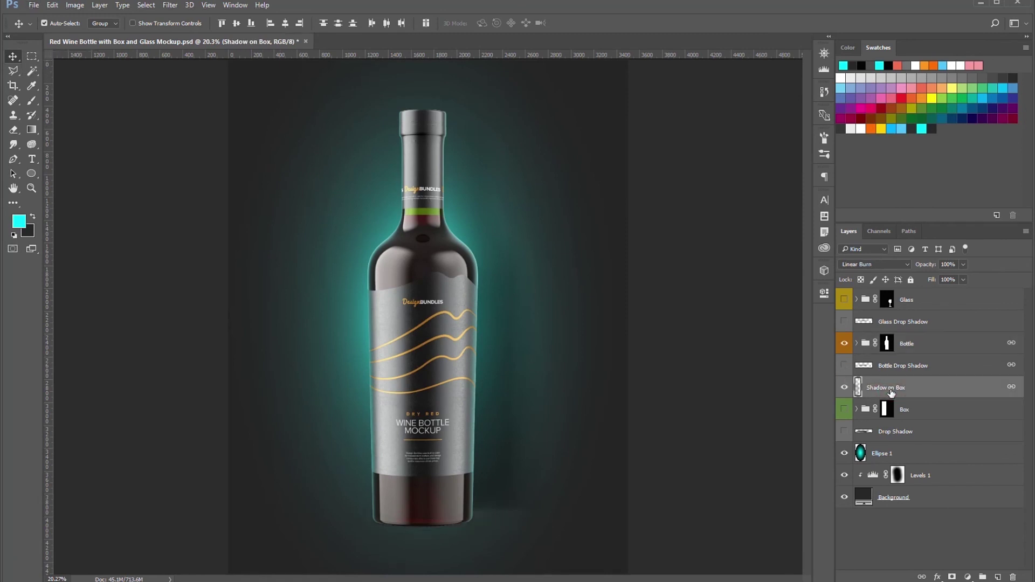
right_click(890, 387)
click(783, 296)
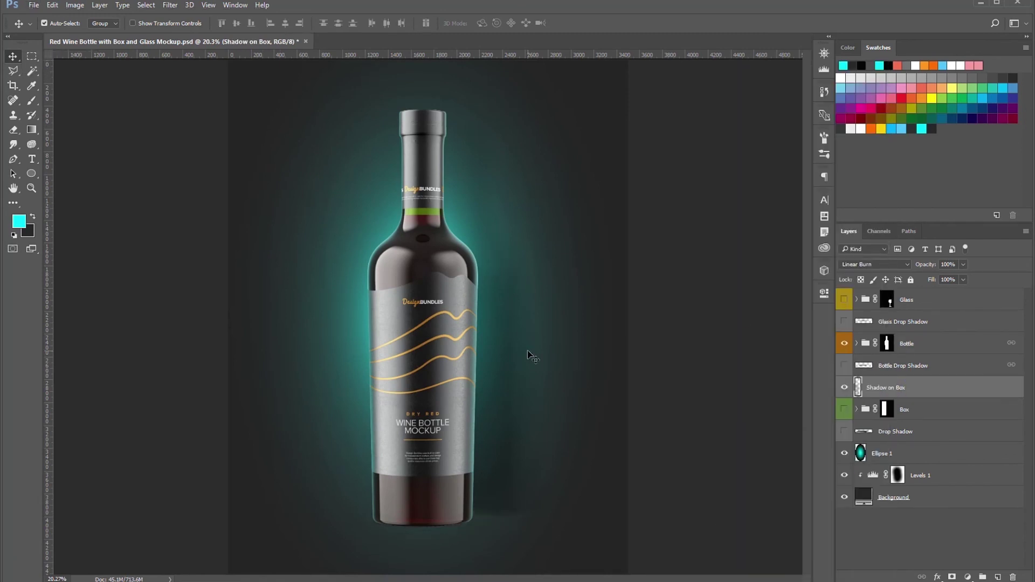
click(755, 446)
Compare the Bottle Drop Shadow and Shadow on Box layers by toggling their visibility, keep only Shadow on Box shown, and examine the bottle up close
click(845, 388)
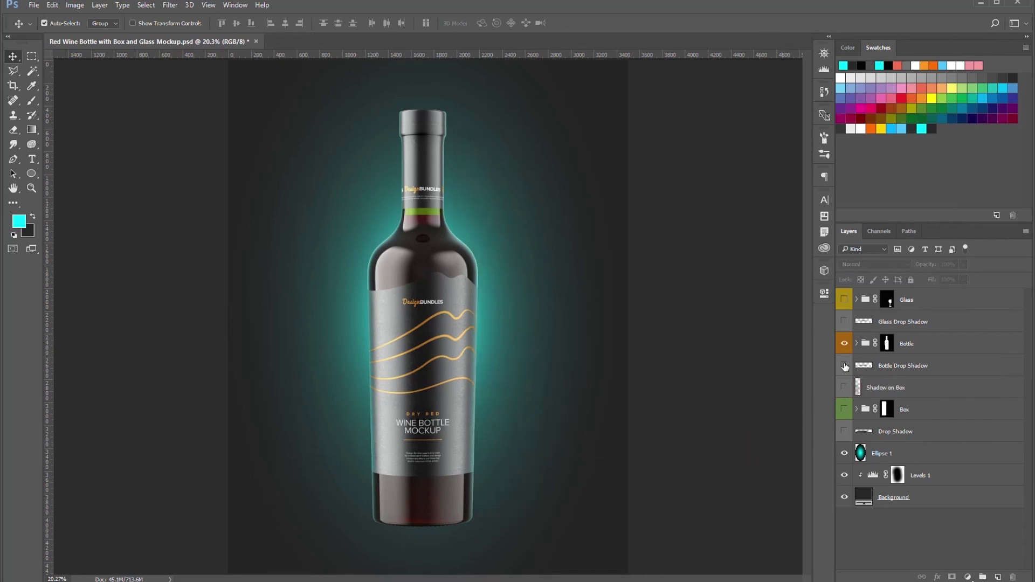
click(844, 366)
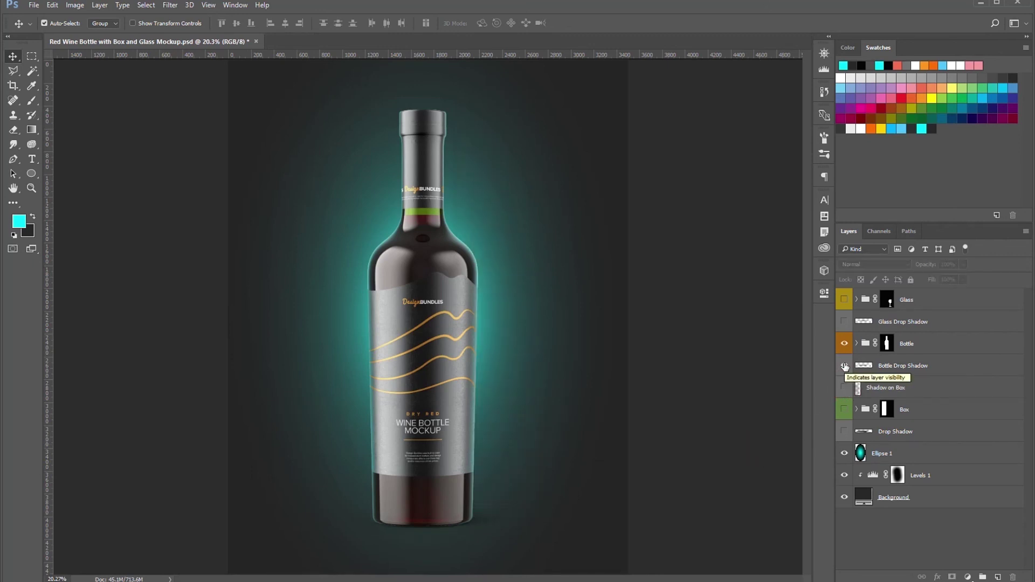
click(844, 366)
click(845, 388)
scroll(423, 527, up, 1)
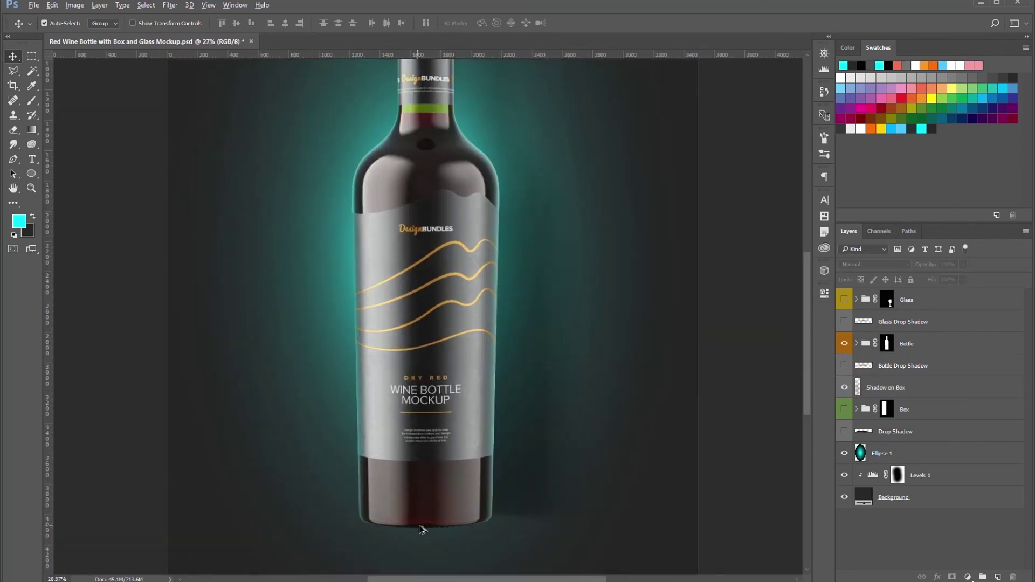
scroll(424, 527, up, 2)
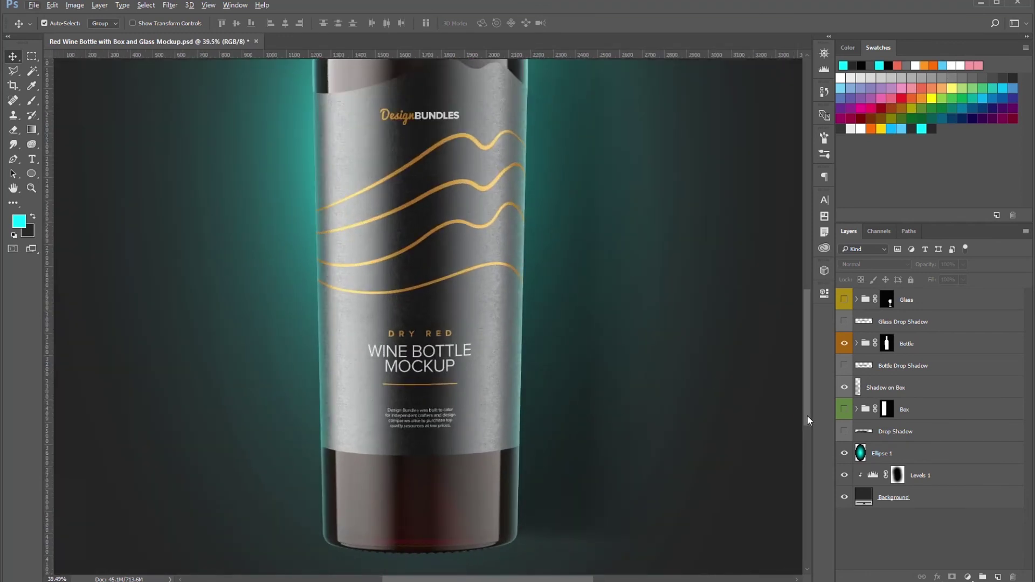
drag(807, 415, 795, 319)
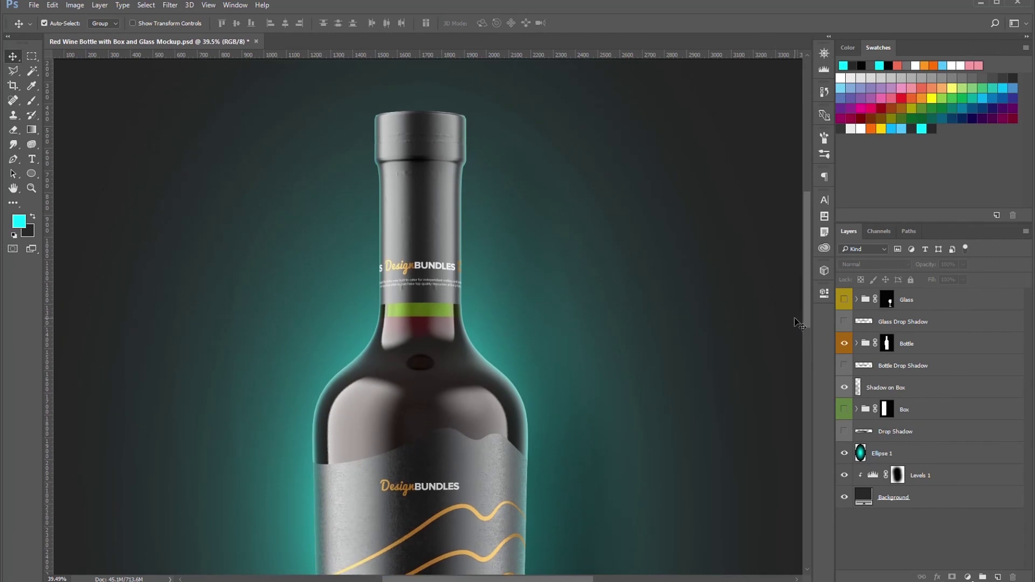
scroll(566, 231, down, 3)
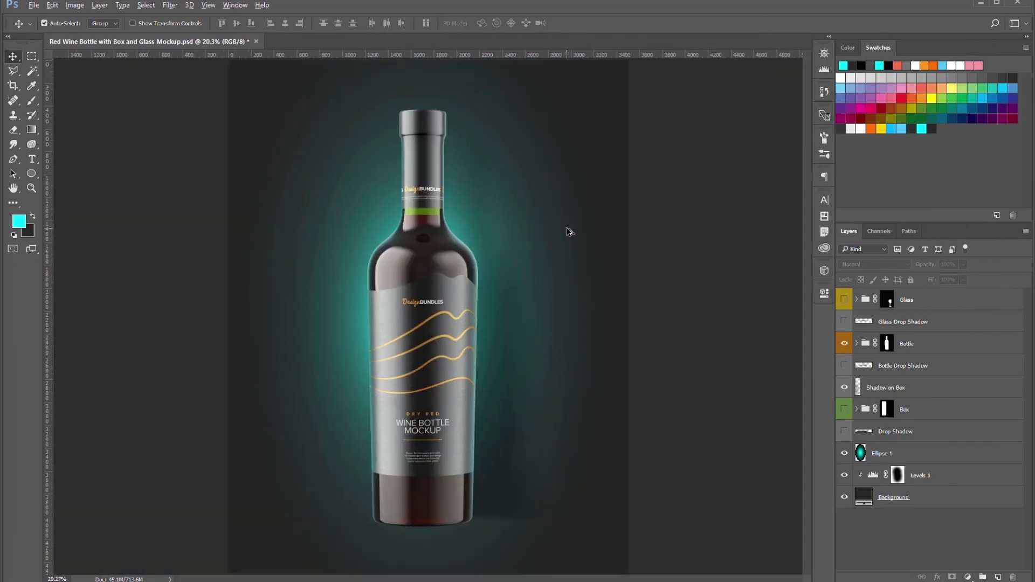